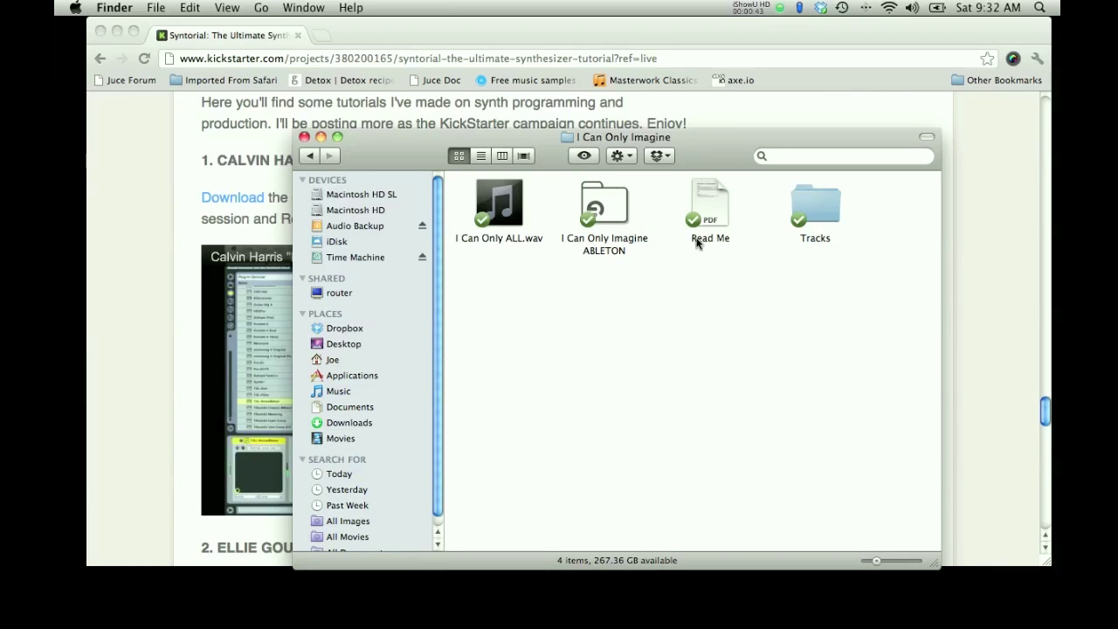
# Look through the Tracks folder and its Bass Synth subfolder, and return to the I Can Only Imagine folder
pyautogui.doubleClick(823, 212)
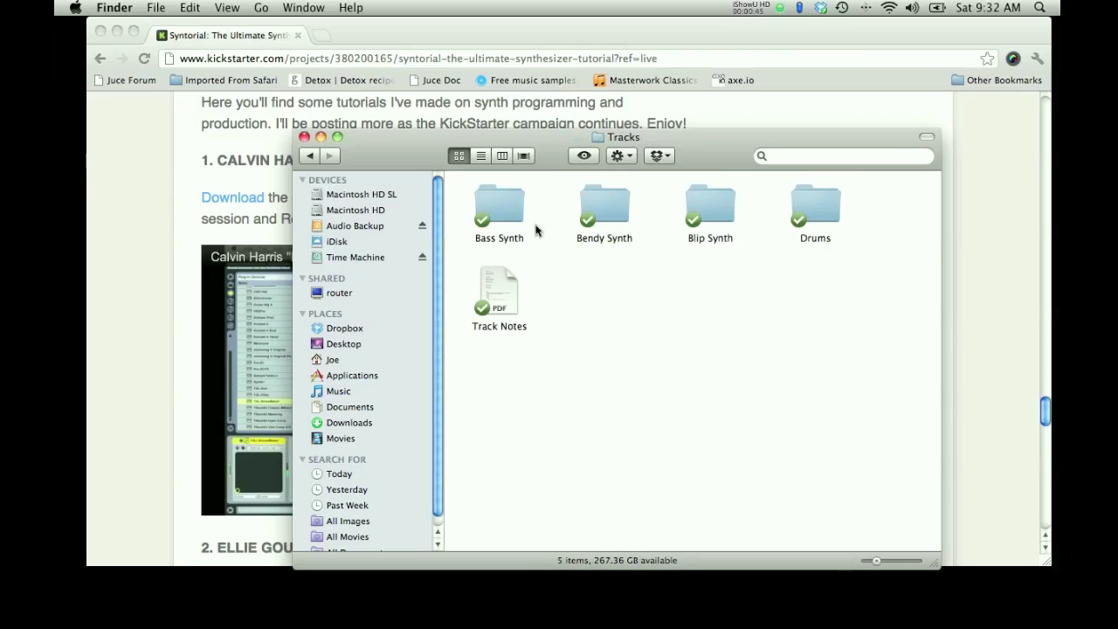
pyautogui.doubleClick(499, 214)
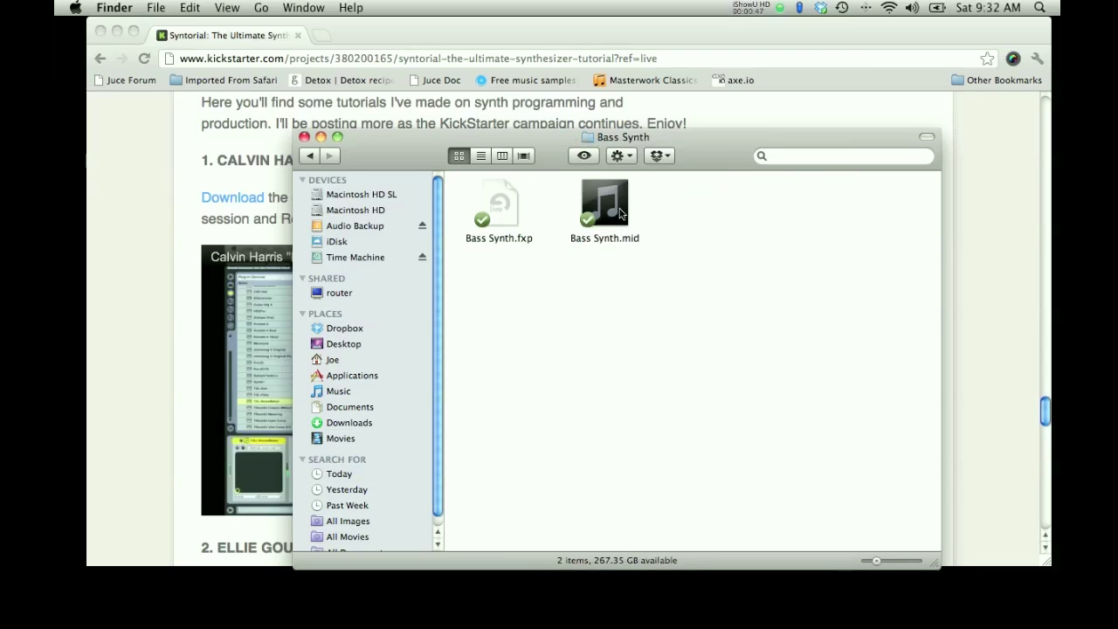
pyautogui.click(311, 156)
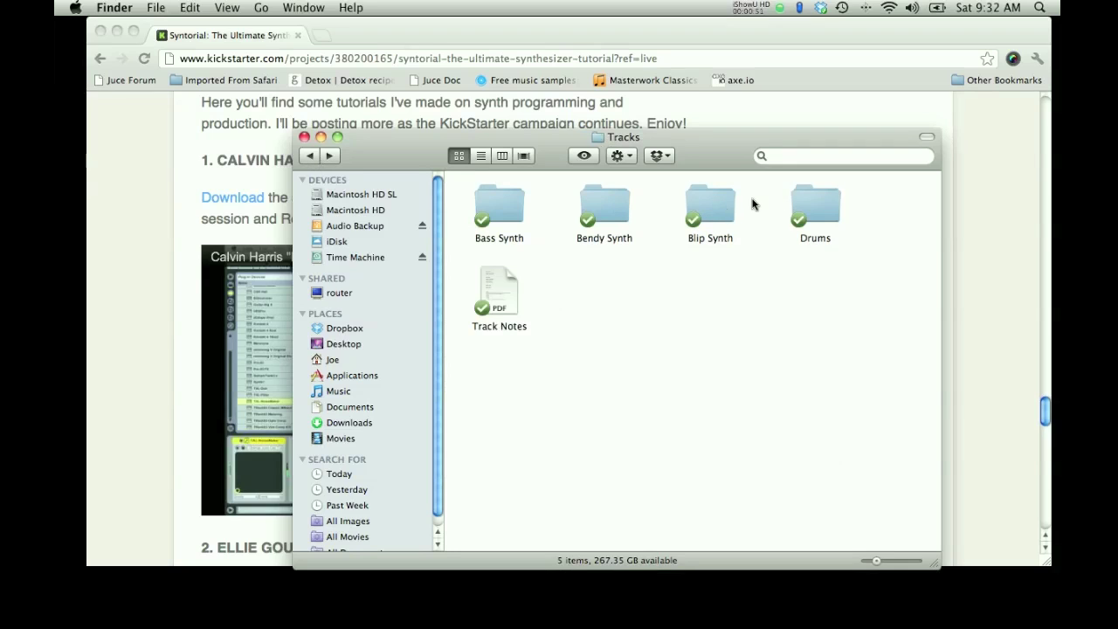
pyautogui.click(311, 157)
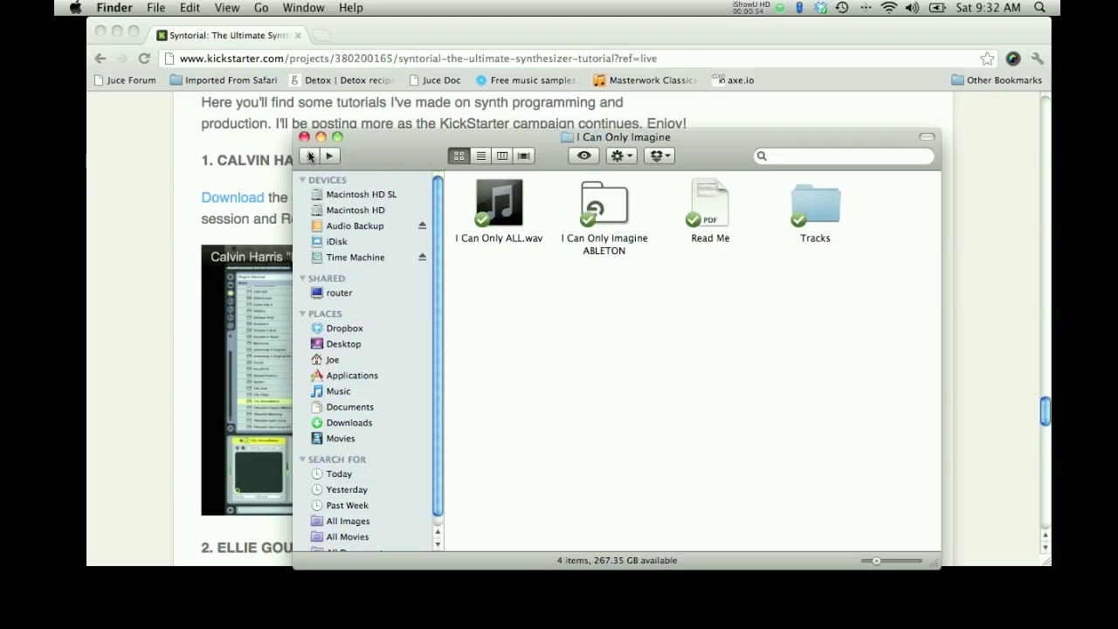
# Switch to Chrome and look over the Syntorial project description on the Kickstarter page
pyautogui.click(121, 164)
pyautogui.scroll(20, 974, 378)
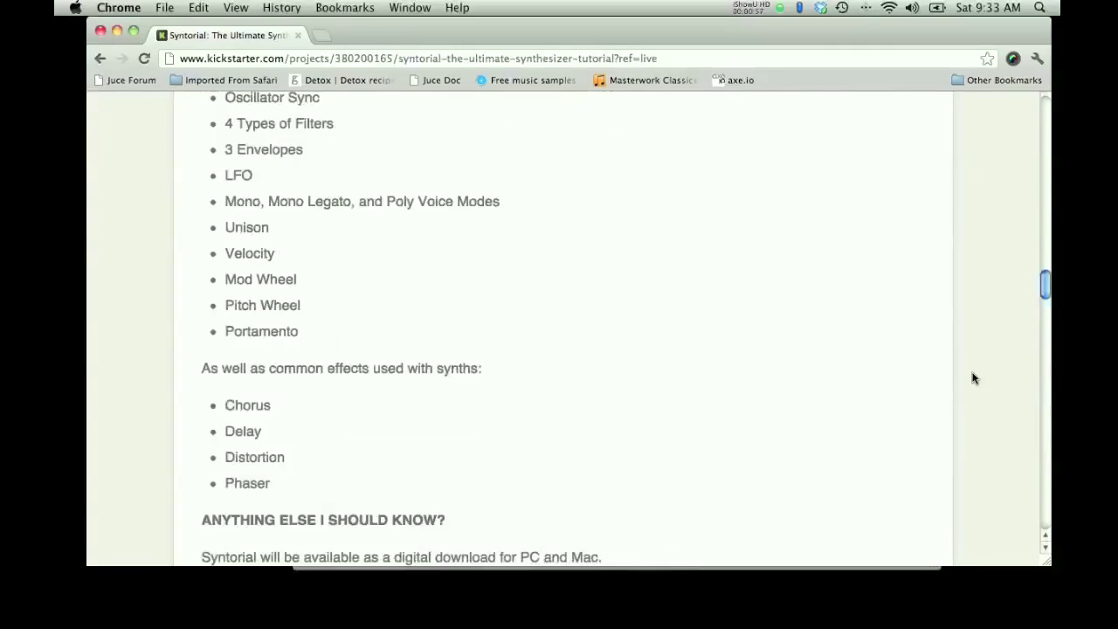
pyautogui.scroll(-10, 623, 437)
pyautogui.scroll(8, 475, 387)
pyautogui.scroll(-4, 477, 387)
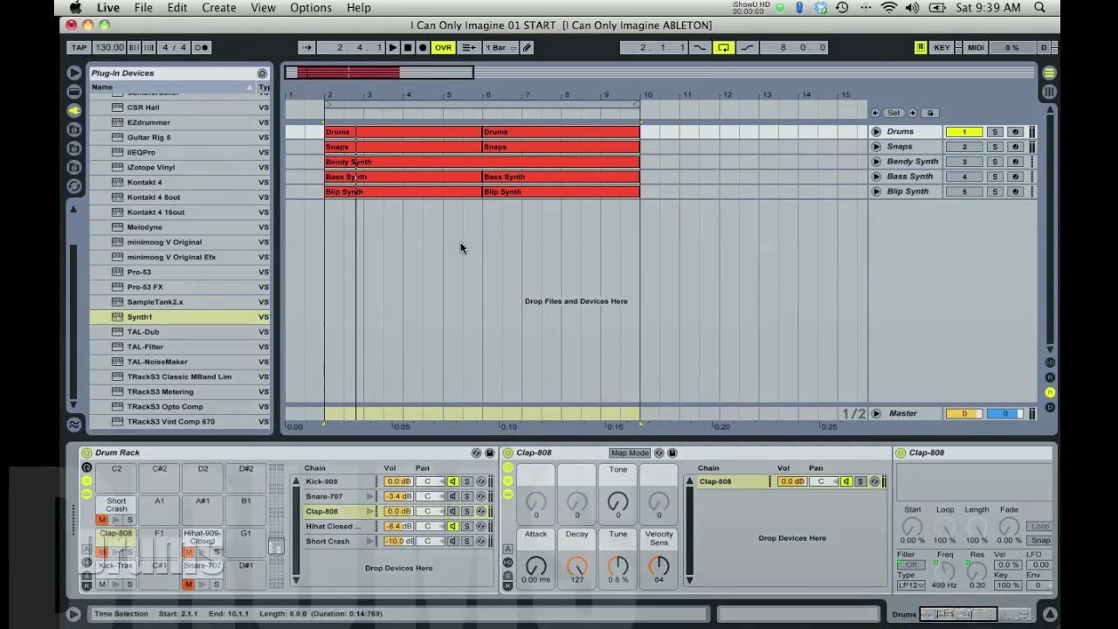
# In Ableton Live, play the loop and unmute the Snare-707, Clap-808, Hihat-909-Closed and Short Crash pads of the Drum Rack
pyautogui.press('space')
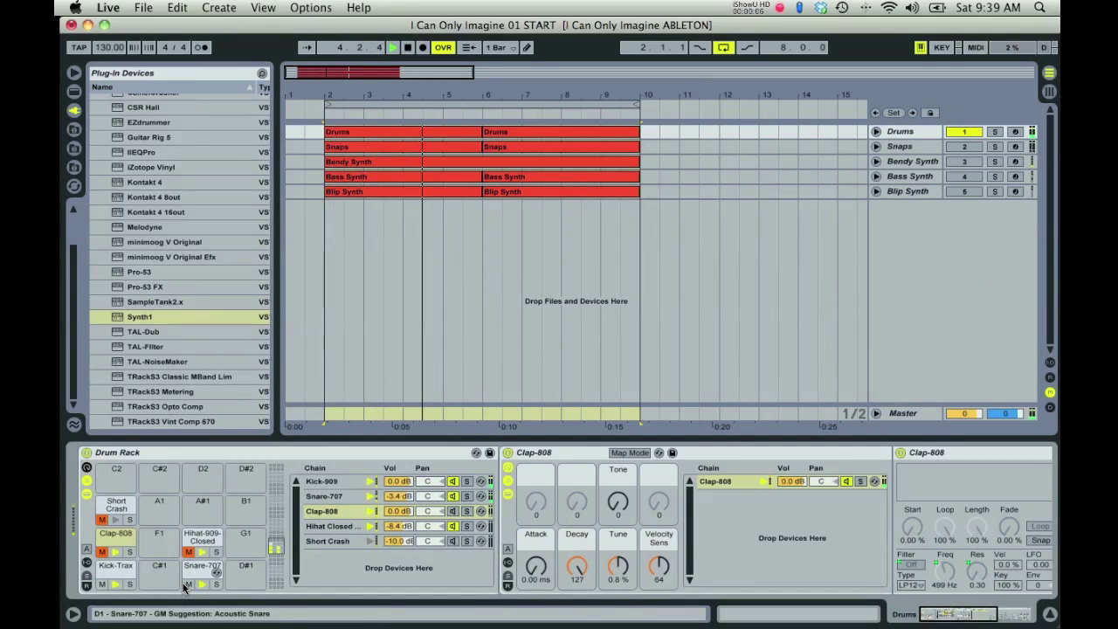
pyautogui.click(101, 552)
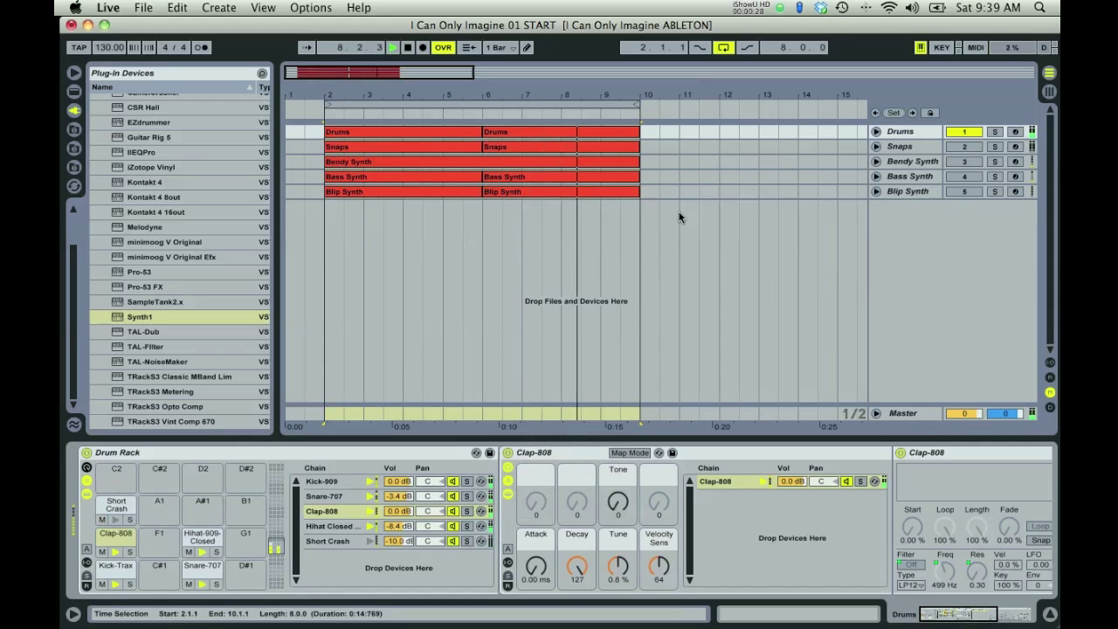
# Activate the Snaps track and audition it in solo, turning its solo off again
pyautogui.click(963, 146)
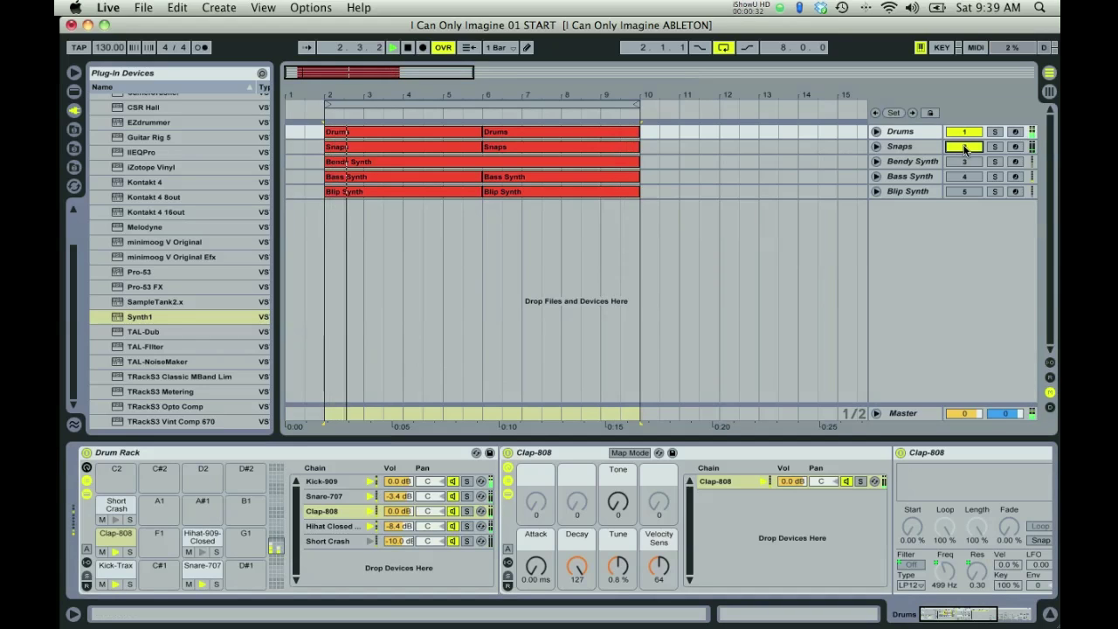
pyautogui.click(994, 146)
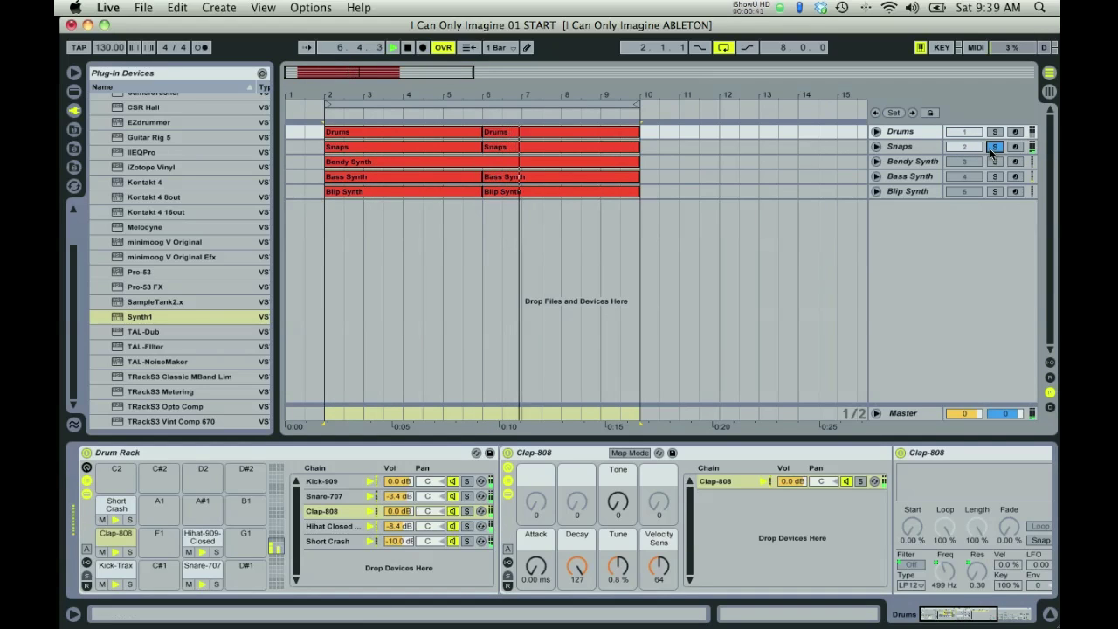
pyautogui.click(994, 146)
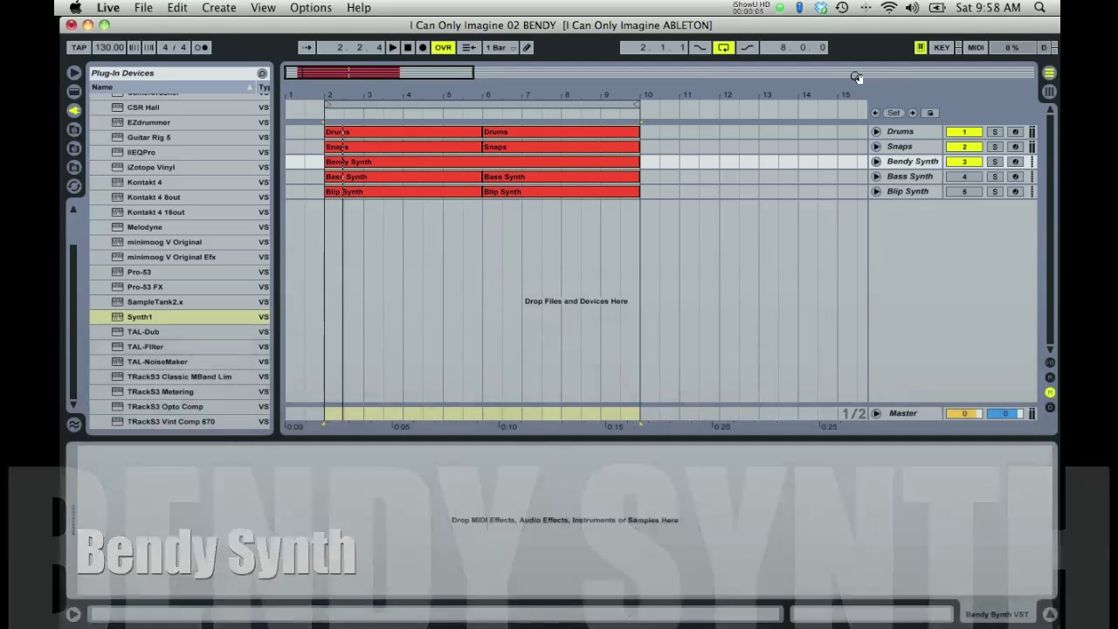
# Load Synth1 onto the Bendy Synth track and select its 2:Initialize patch
pyautogui.click(912, 161)
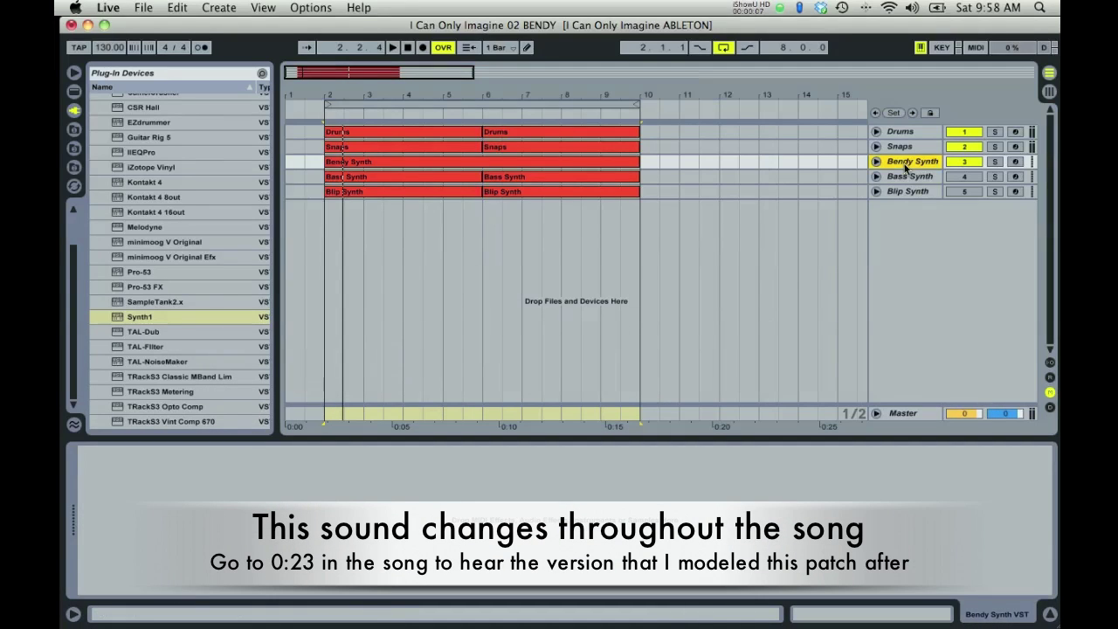
pyautogui.moveTo(108, 324); pyautogui.dragTo(133, 494)
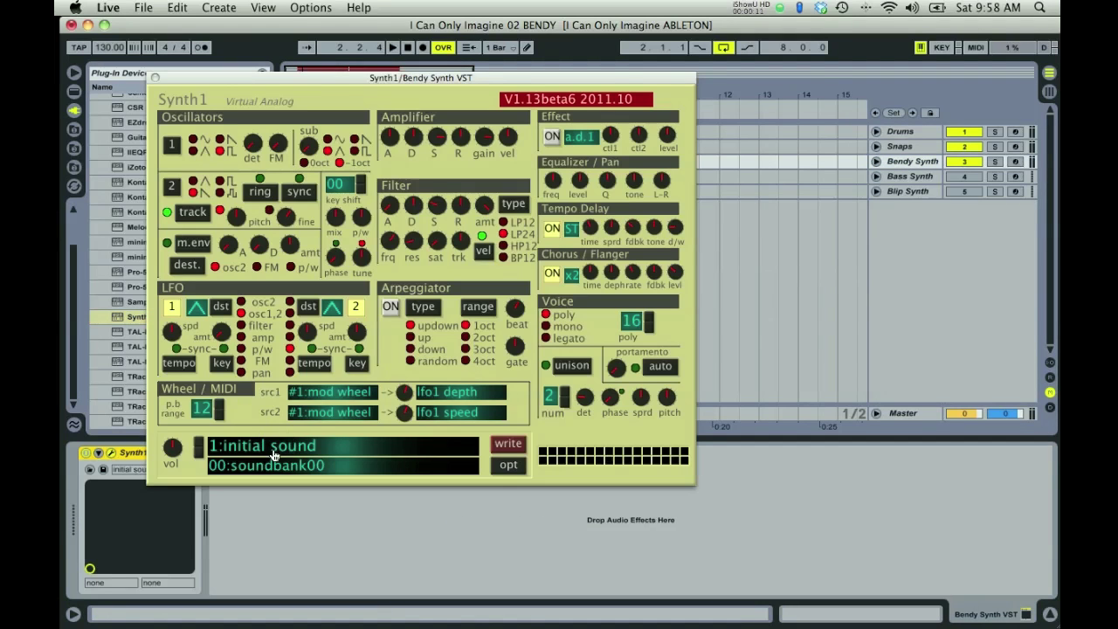
pyautogui.click(273, 455)
pyautogui.click(312, 95)
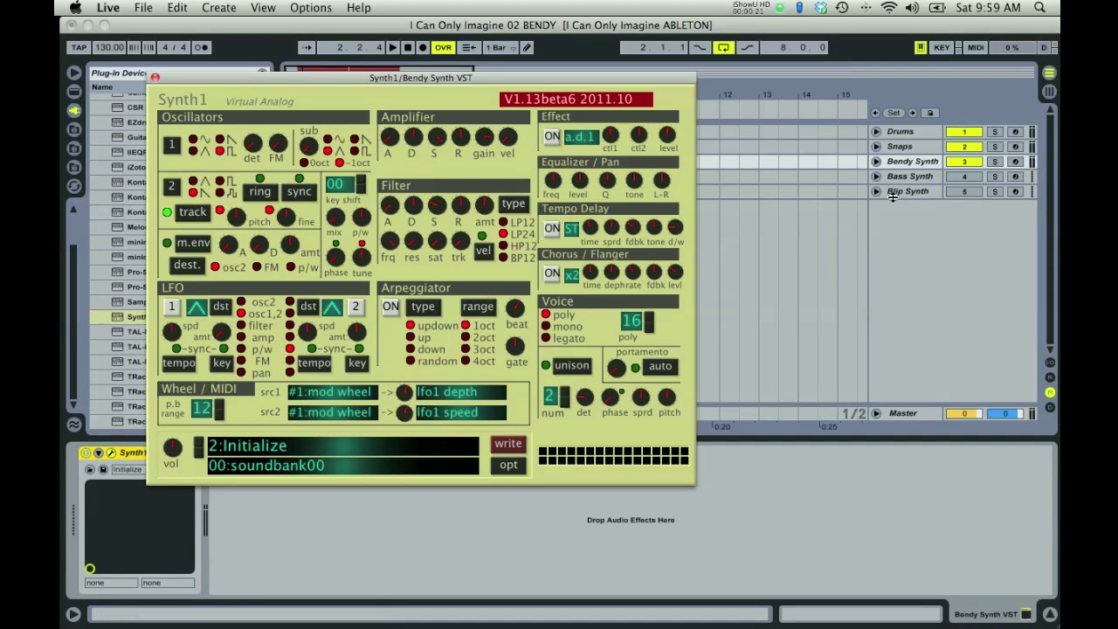
# Play the loop with Bendy Synth soloed, and set Synth1's voice mode to legato with raised portamento time and auto portamento enabled
pyautogui.press('space')
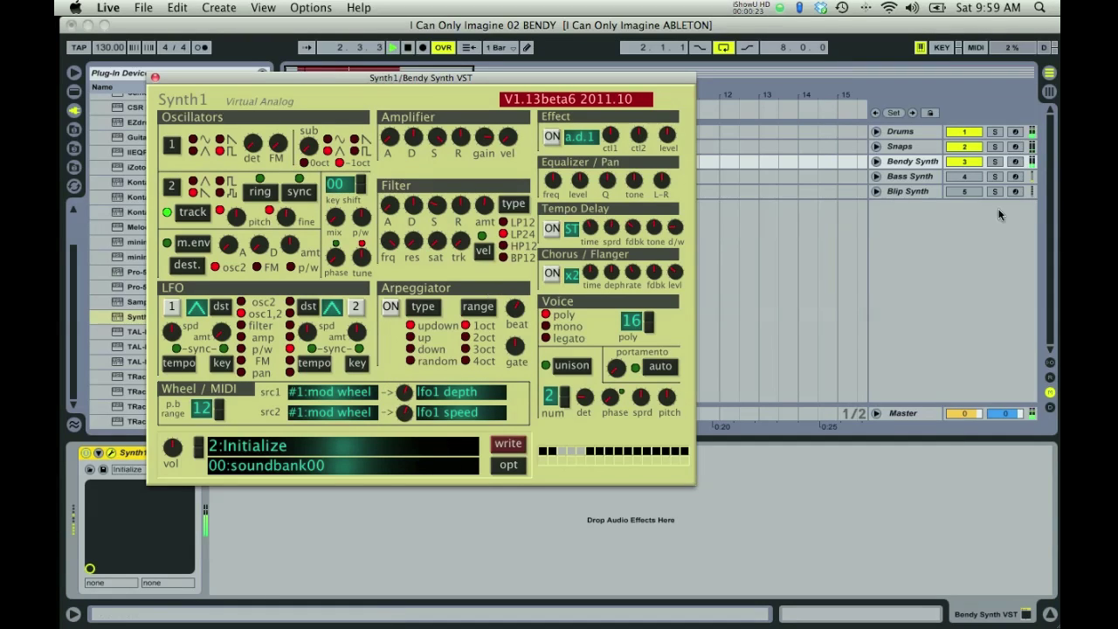
pyautogui.click(995, 162)
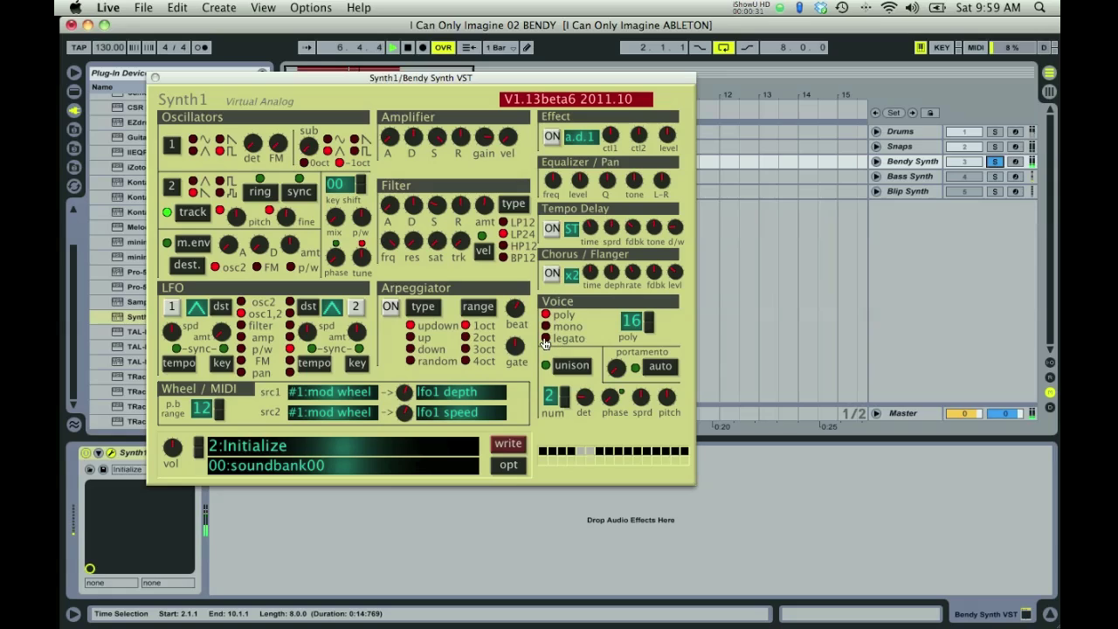
pyautogui.click(546, 340)
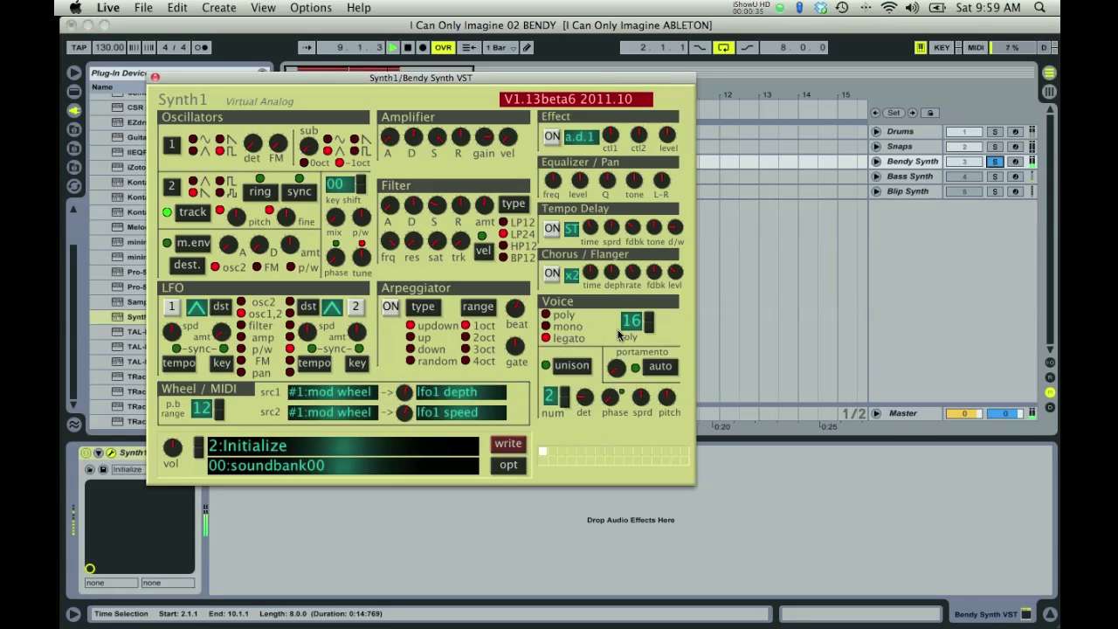
pyautogui.moveTo(620, 373); pyautogui.dragTo(662, 385)
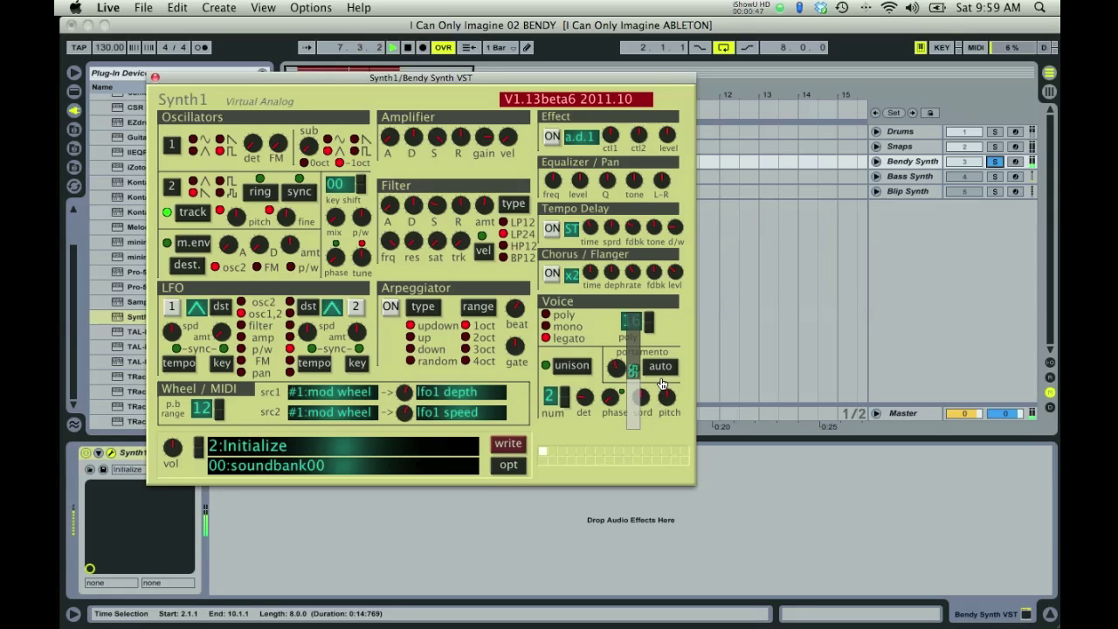
pyautogui.click(661, 371)
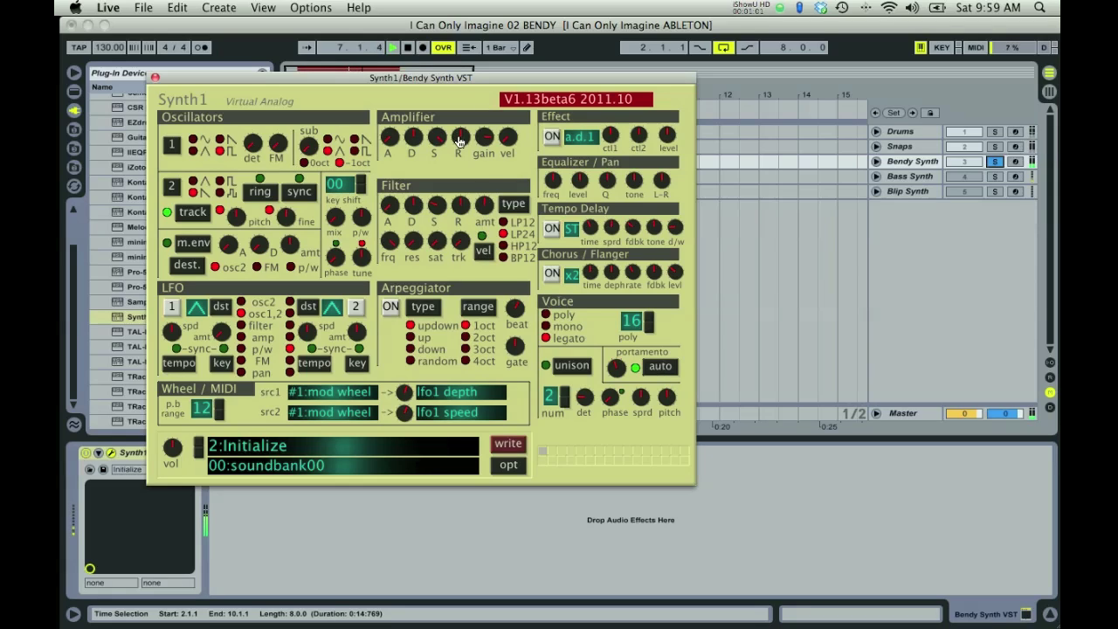
# Adjust the gain in Synth1's Amplifier section
pyautogui.click(483, 147)
pyautogui.moveTo(483, 146); pyautogui.dragTo(488, 142)
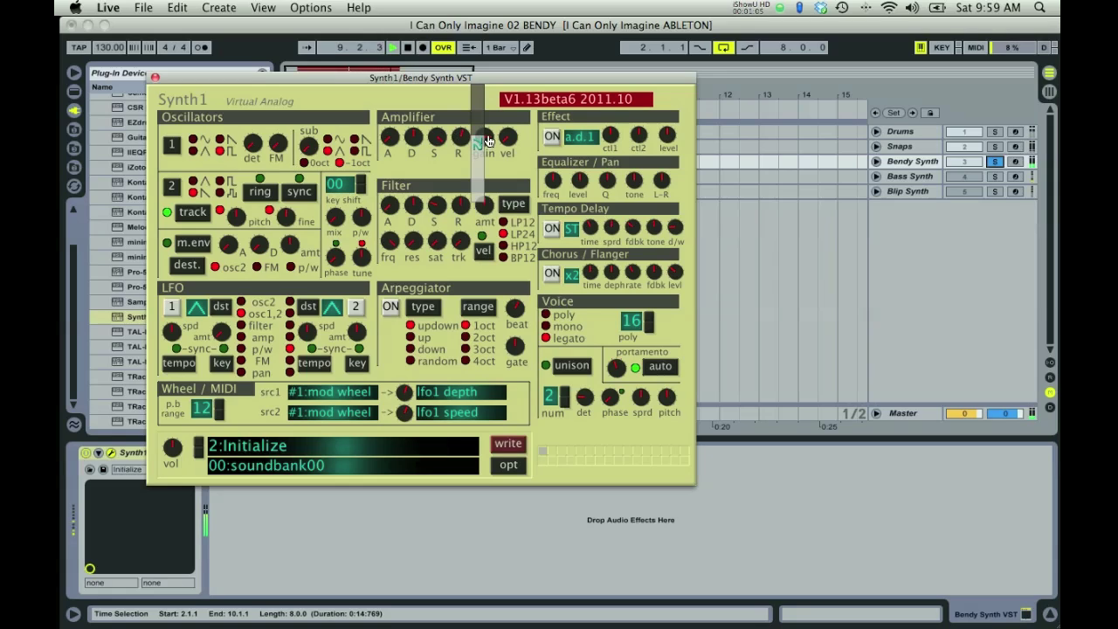
pyautogui.moveTo(487, 139); pyautogui.dragTo(439, 102)
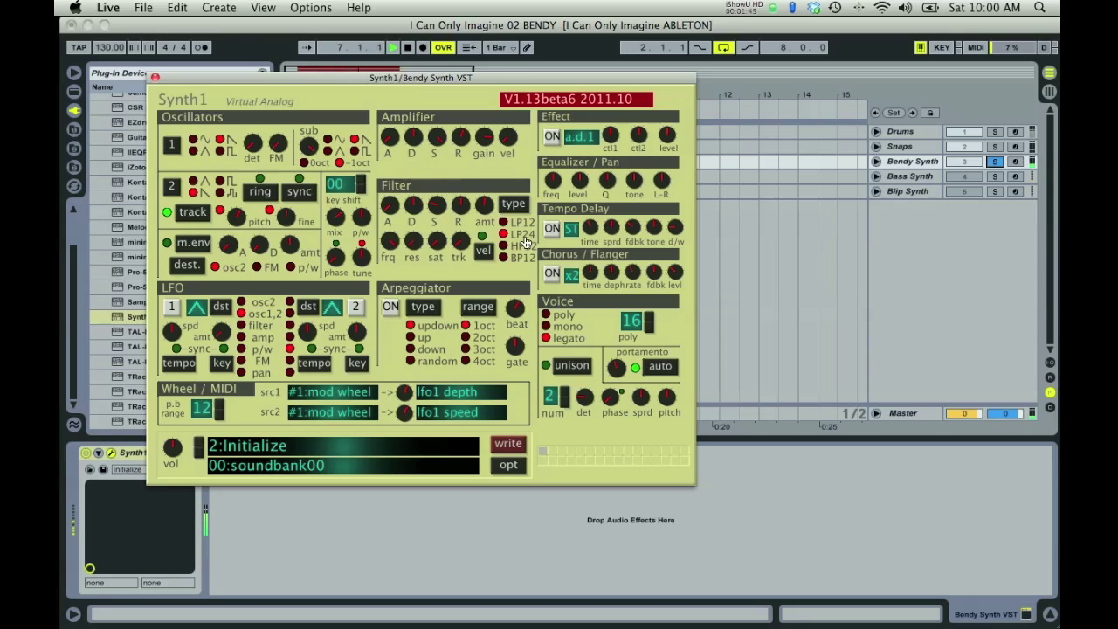
# Shape Synth1's filter by adjusting its cutoff frequency, resonance, key tracking, and envelope sustain and release
pyautogui.moveTo(393, 245); pyautogui.dragTo(419, 230)
pyautogui.moveTo(455, 207); pyautogui.dragTo(458, 300)
pyautogui.click(435, 213)
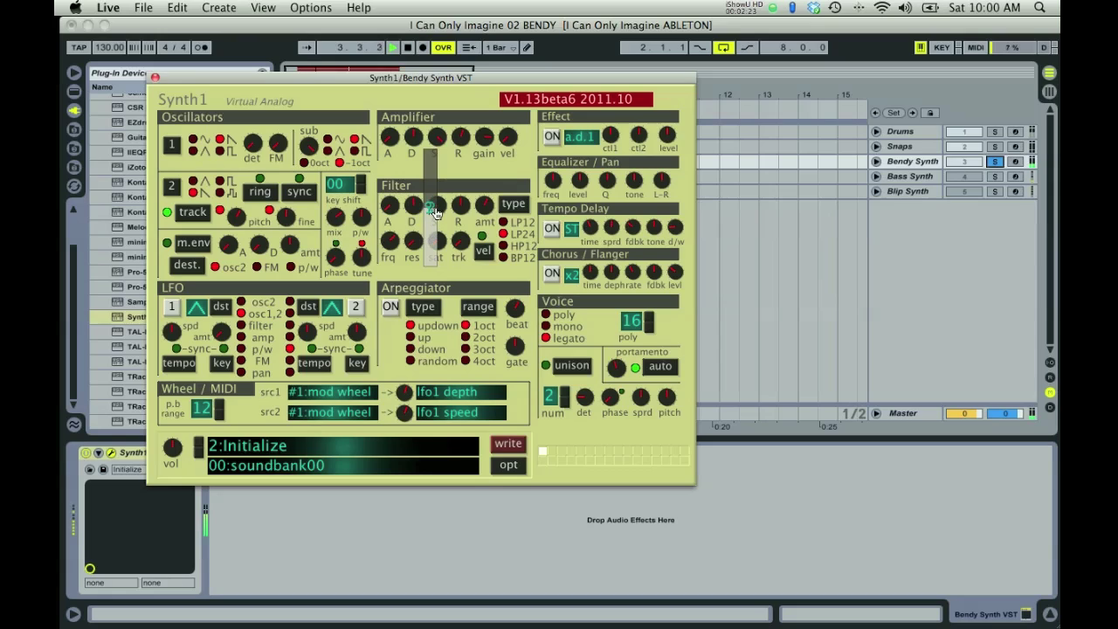
pyautogui.moveTo(435, 213); pyautogui.dragTo(436, 172)
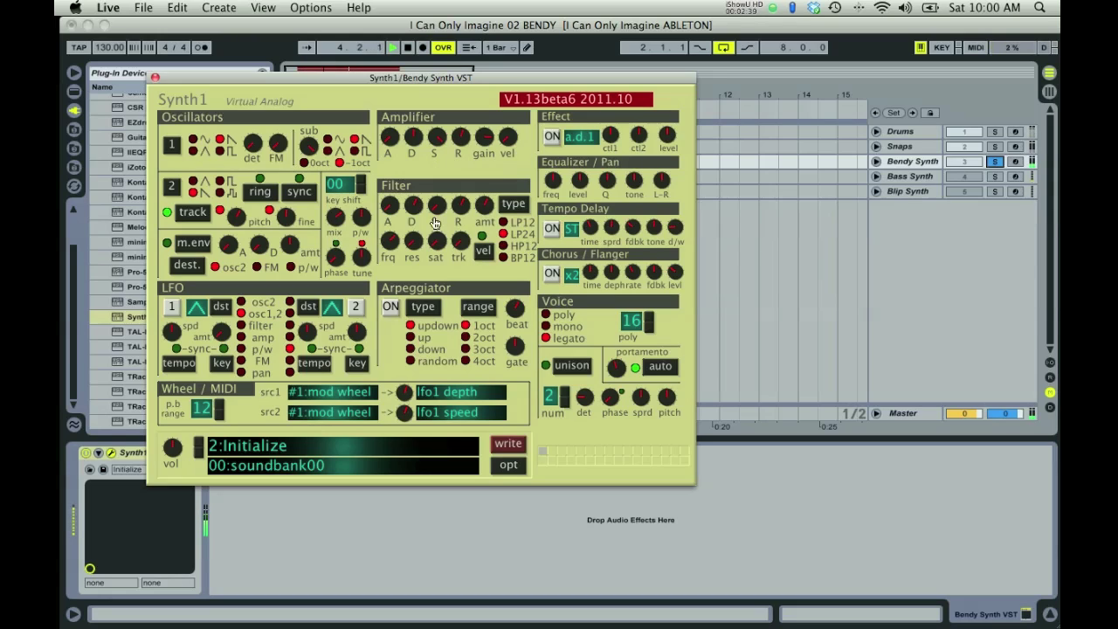
pyautogui.moveTo(413, 241); pyautogui.dragTo(468, 277)
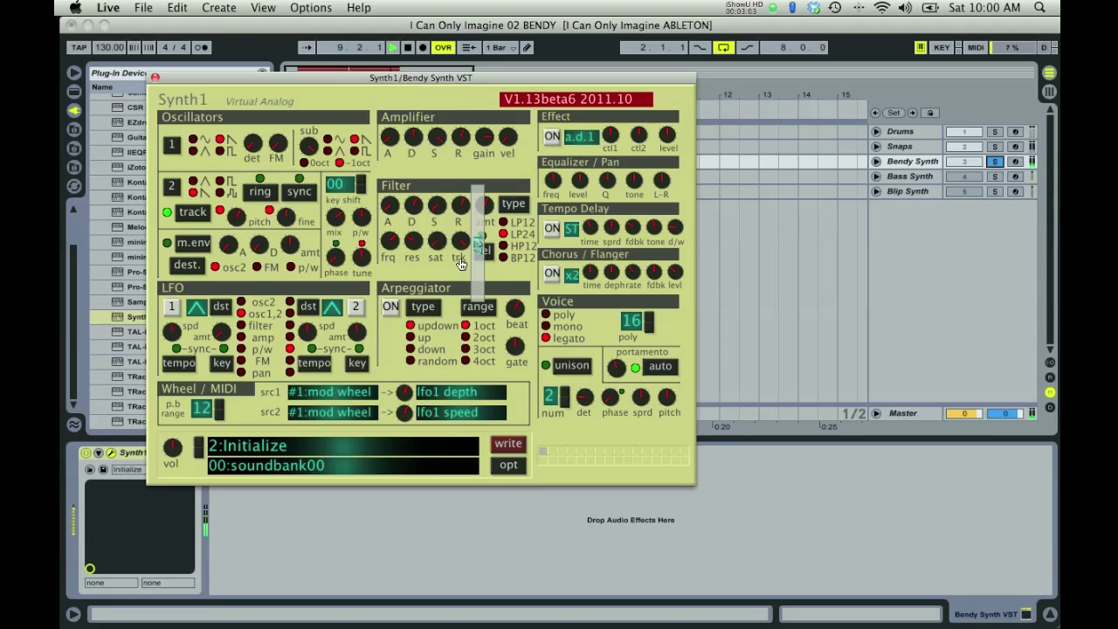
pyautogui.moveTo(460, 264); pyautogui.dragTo(484, 504)
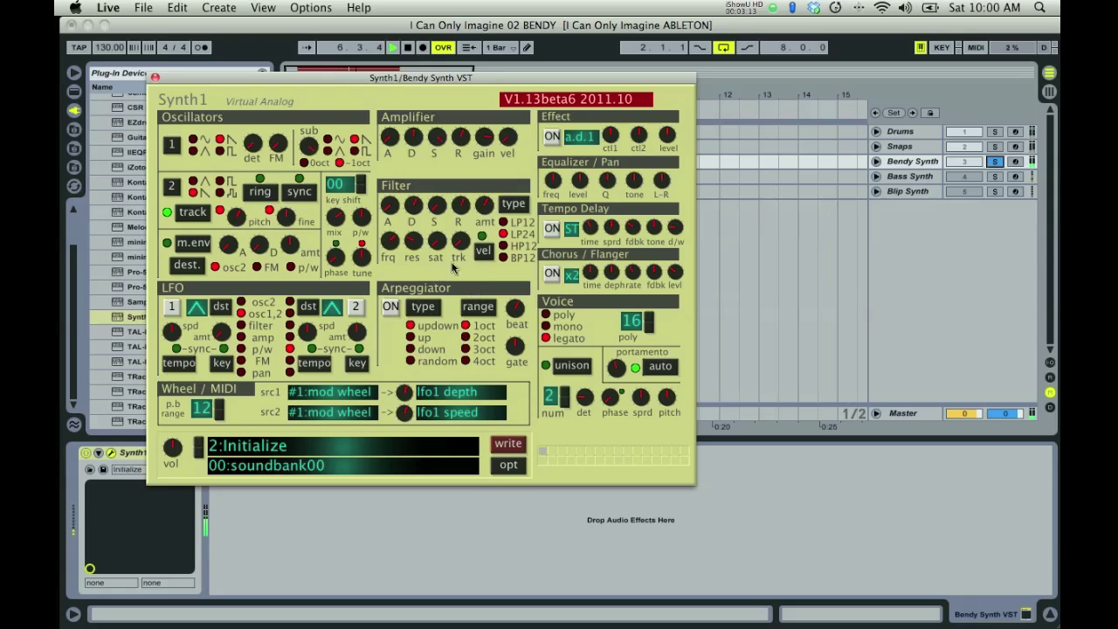
# Enable unison with 3 voices and adjusted detune, and turn on the Chorus / Flanger
pyautogui.click(573, 370)
pyautogui.click(566, 396)
pyautogui.moveTo(584, 404); pyautogui.dragTo(616, 438)
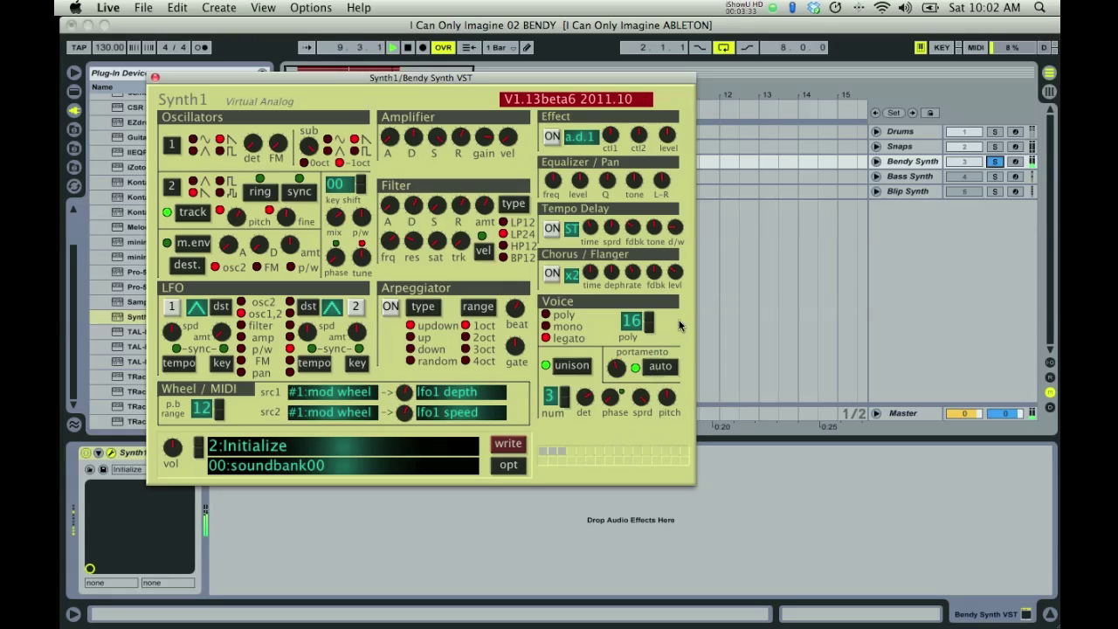
pyautogui.click(552, 274)
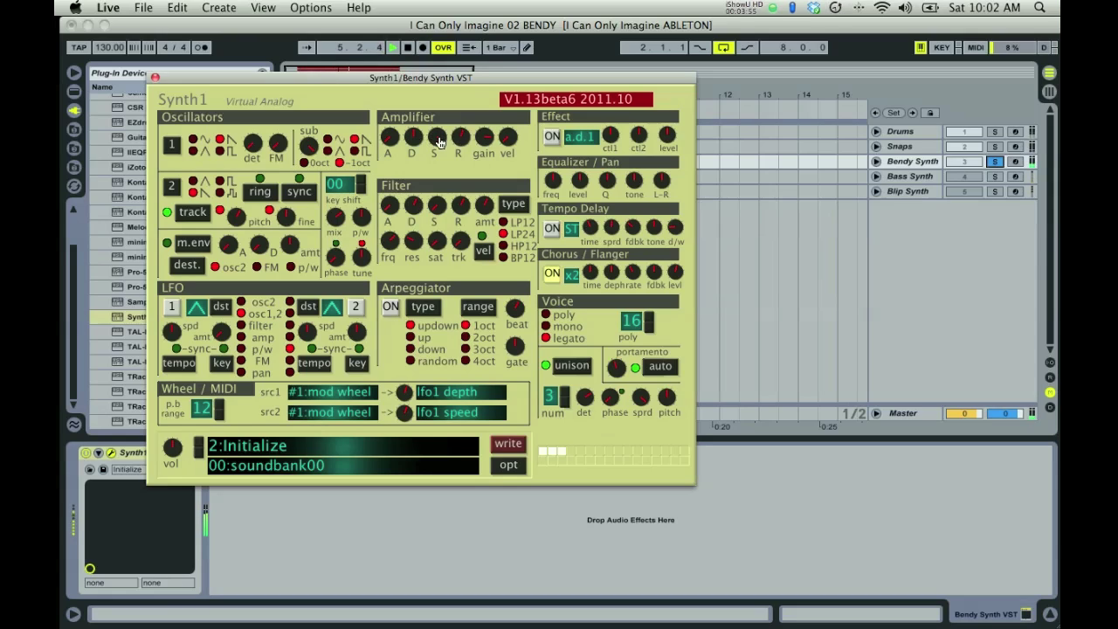
# Adjust the amplifier sustain, close the Synth1 window and unsolo the Bendy Synth track
pyautogui.moveTo(438, 143); pyautogui.dragTo(474, 177)
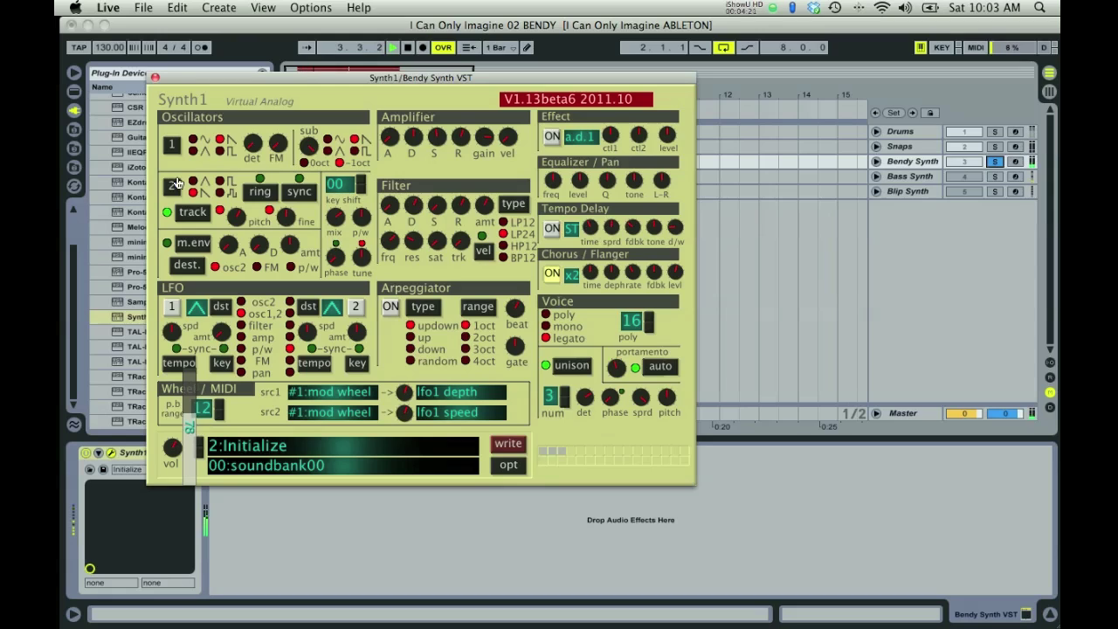
pyautogui.click(152, 77)
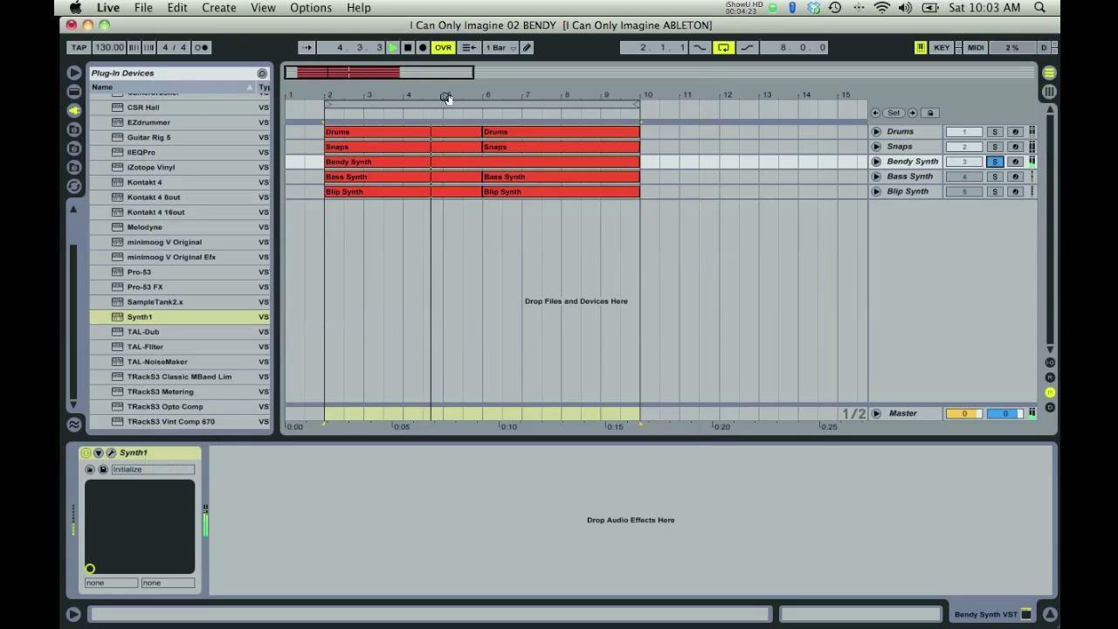
pyautogui.click(994, 161)
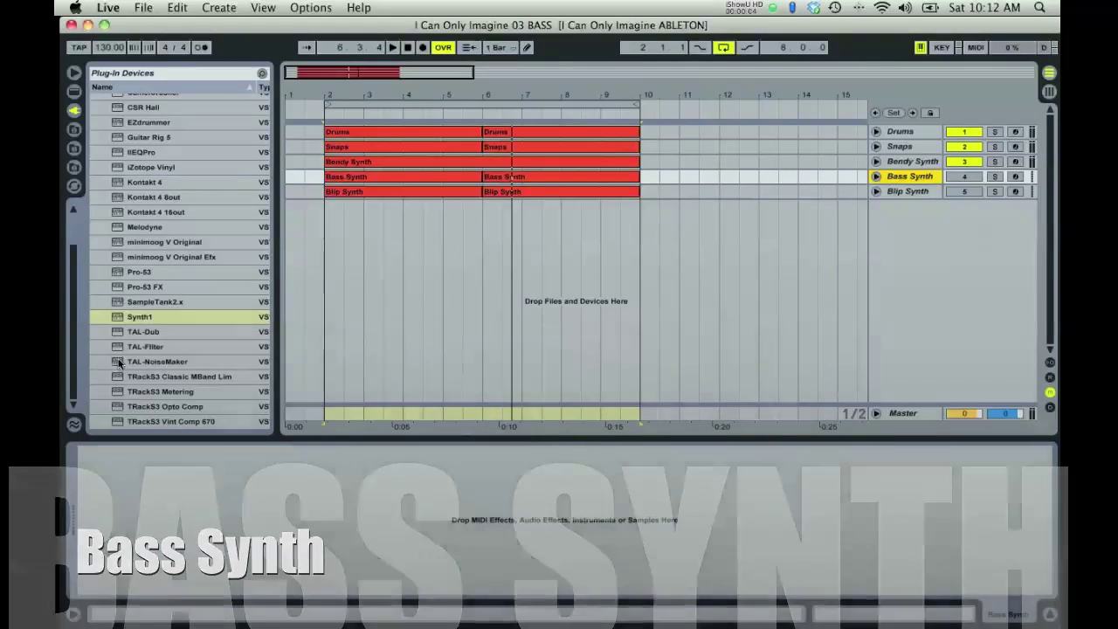
# Load TAL-NoiseMaker onto the Bass Synth track and solo that track
pyautogui.moveTo(120, 364)
pyautogui.mouseDown()
pyautogui.moveTo(147, 463)
pyautogui.moveTo(144, 499)
pyautogui.mouseUp()
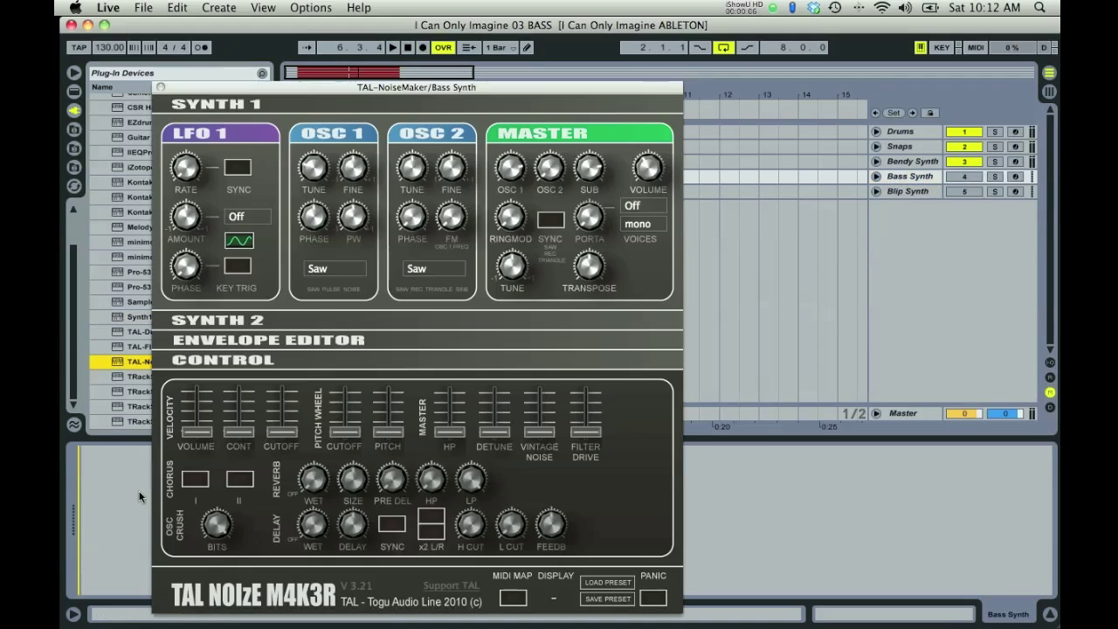
pyautogui.click(996, 176)
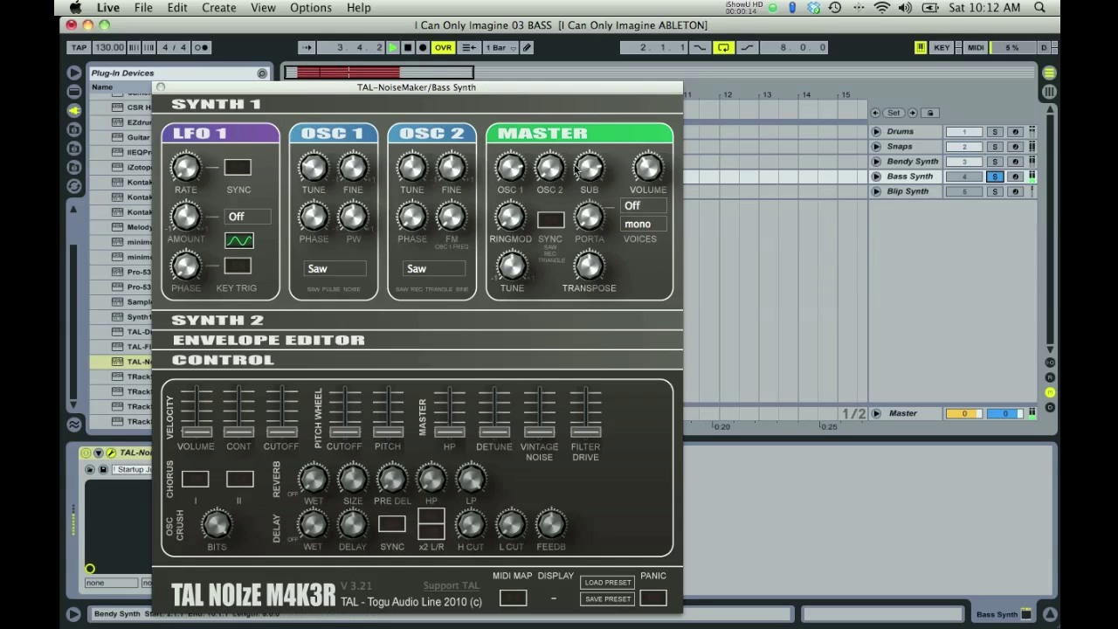
# In TAL-NoiseMaker's Master section, turn the sub oscillator down to -96.00 dB, set the voices to mono and portamento to 0.33
pyautogui.moveTo(586, 169); pyautogui.dragTo(591, 352)
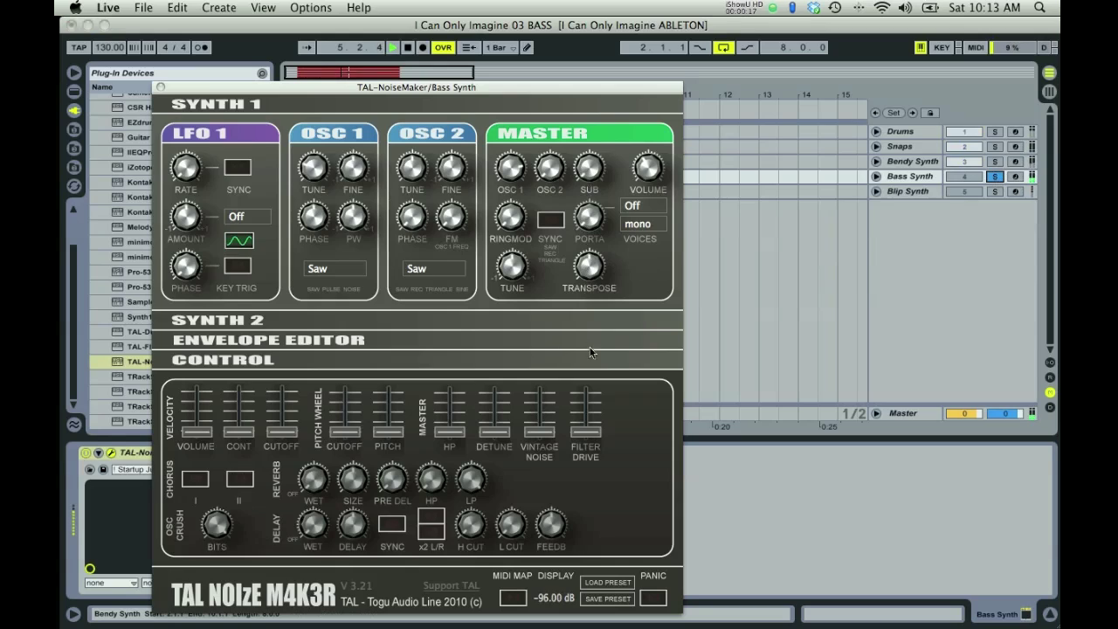
pyautogui.click(637, 226)
pyautogui.click(632, 211)
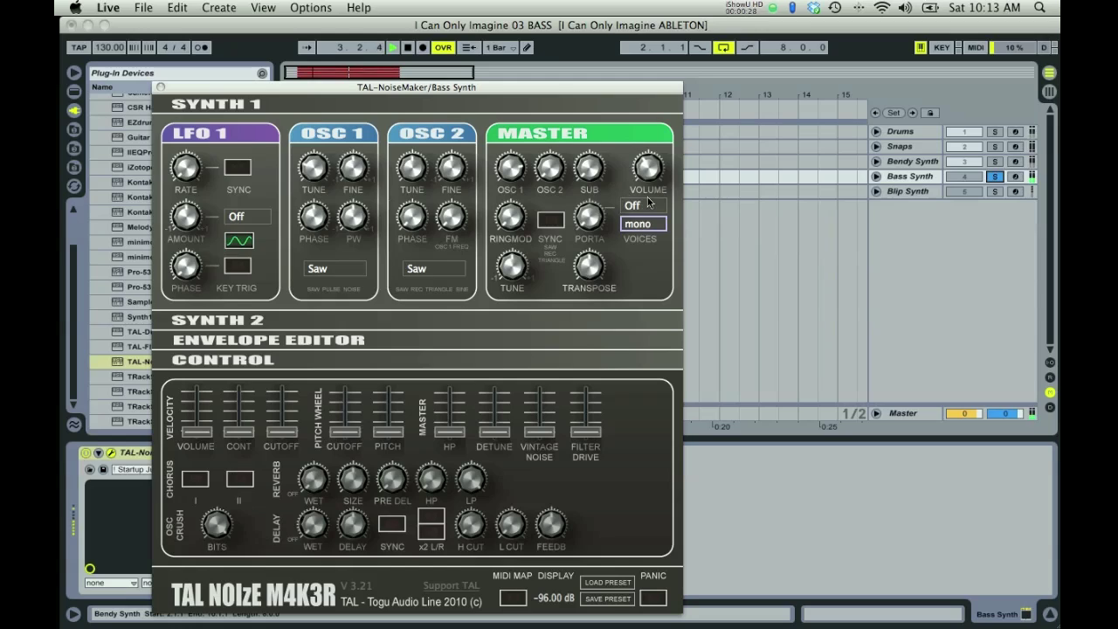
pyautogui.moveTo(591, 216); pyautogui.dragTo(595, 157)
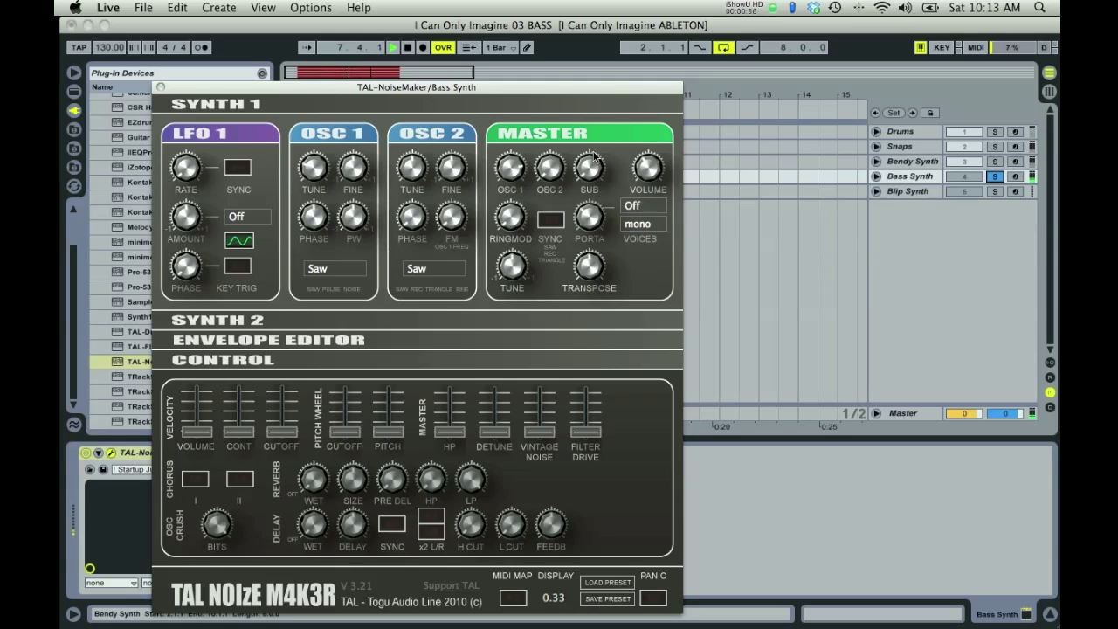
# Set TAL-NoiseMaker's portamento mode to Auto and lower the filter cutoff in the Synth 2 section
pyautogui.click(623, 210)
pyautogui.click(642, 238)
pyautogui.click(616, 326)
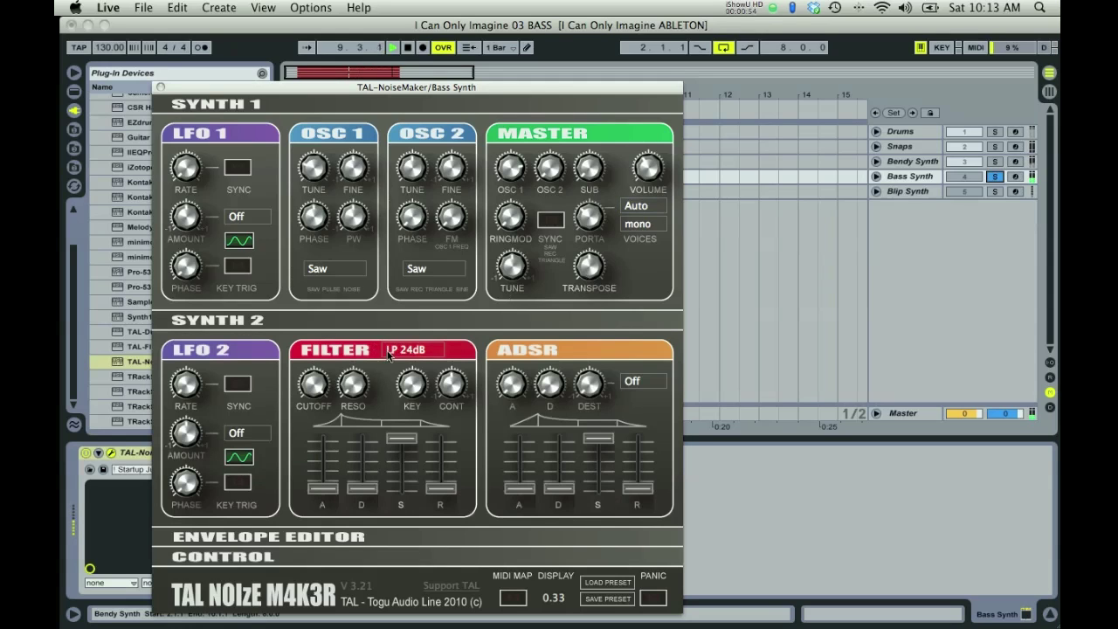
pyautogui.moveTo(307, 385); pyautogui.dragTo(331, 499)
# Close the synth window, unsolo the Bass Synth track and audition the mix with Bendy Synth switched off and back on
pyautogui.click(161, 87)
pyautogui.click(994, 177)
pyautogui.click(964, 162)
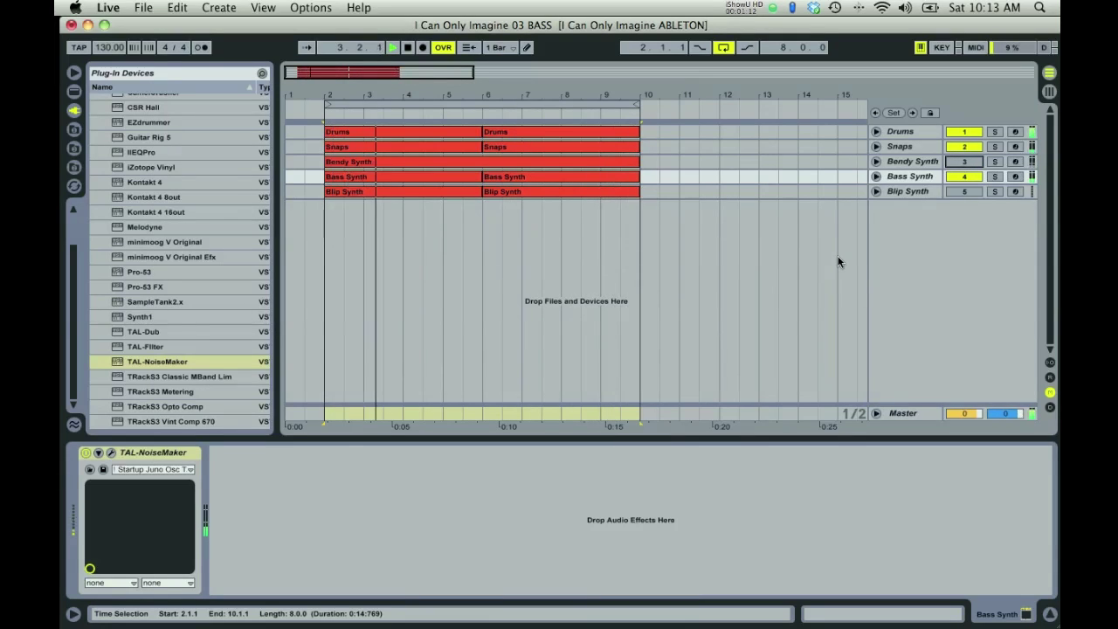
pyautogui.click(975, 163)
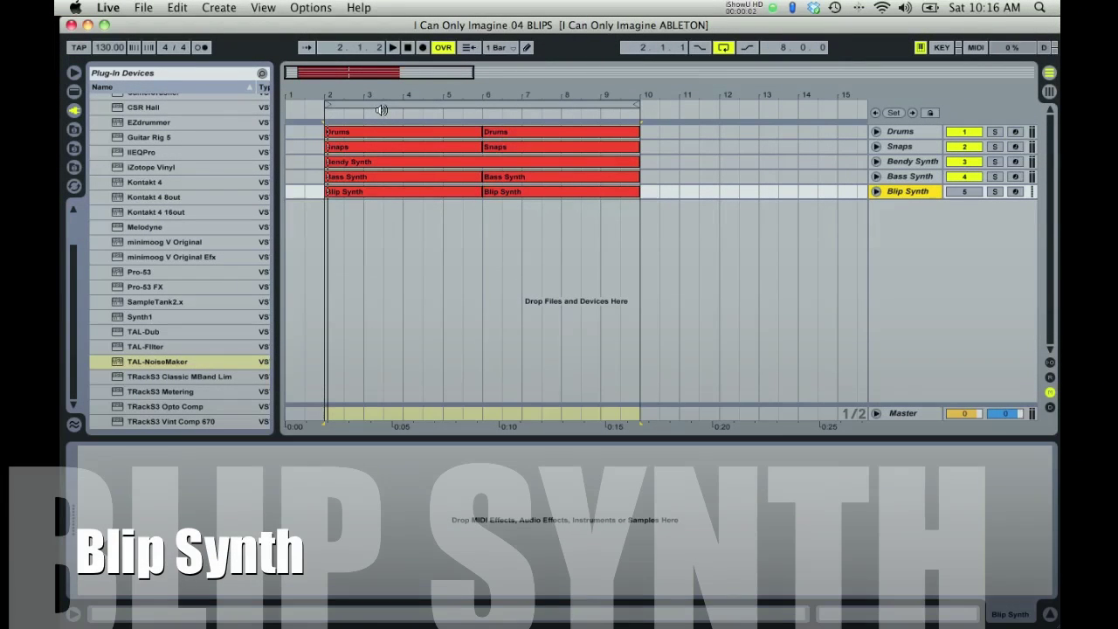
# Solo the Blip Synth track and load TAL-NoiseMaker onto it with the sub oscillator at -96.00 dB
pyautogui.click(995, 192)
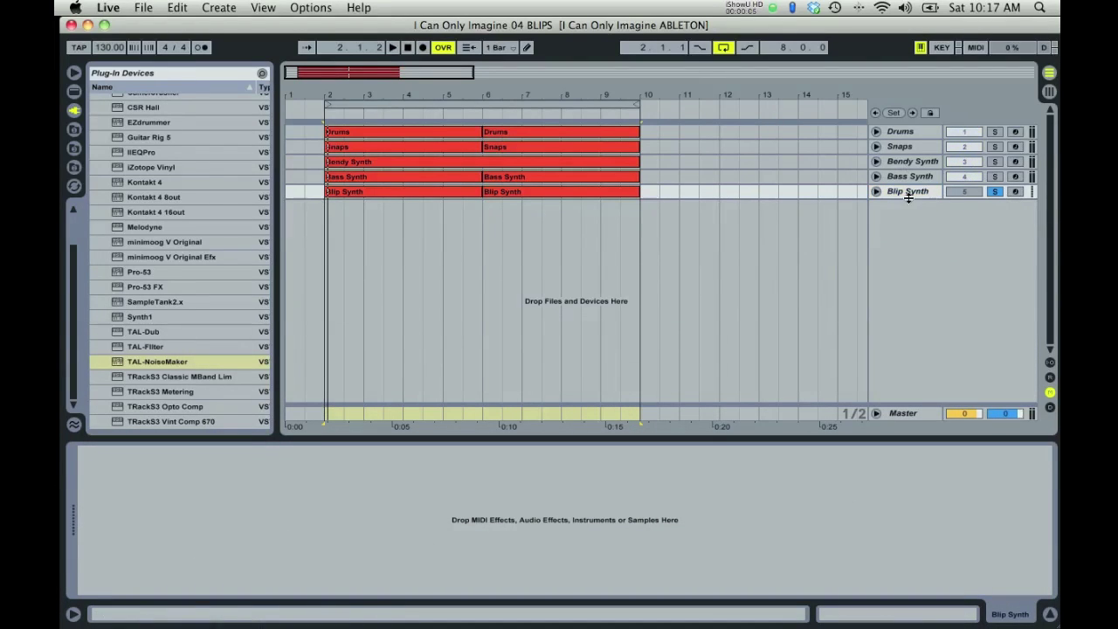
pyautogui.moveTo(119, 362); pyautogui.dragTo(158, 489)
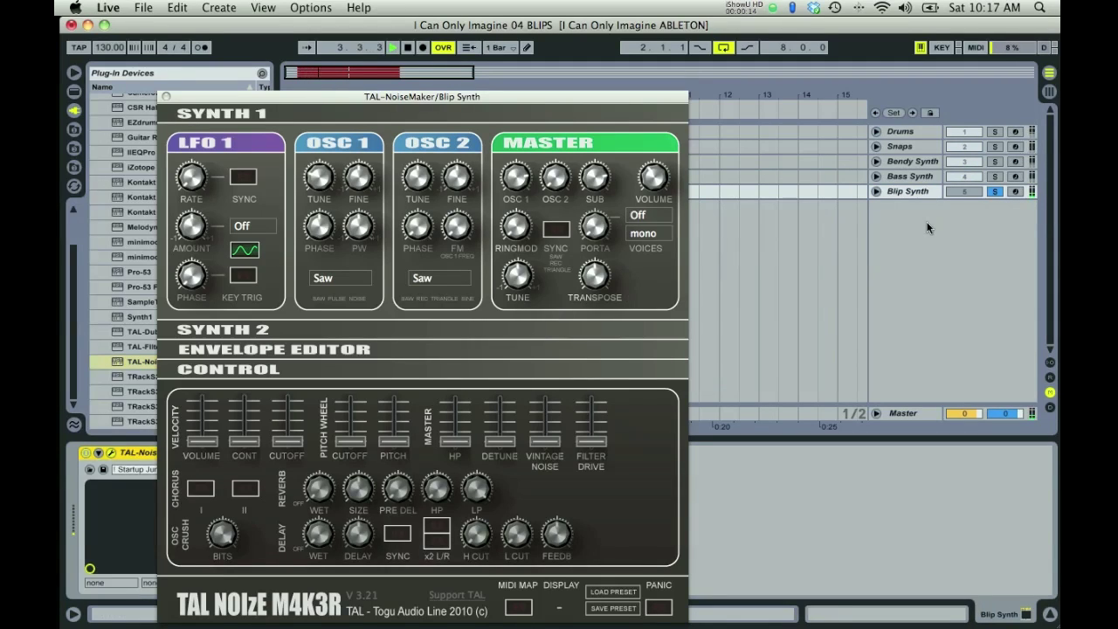
pyautogui.click(610, 186)
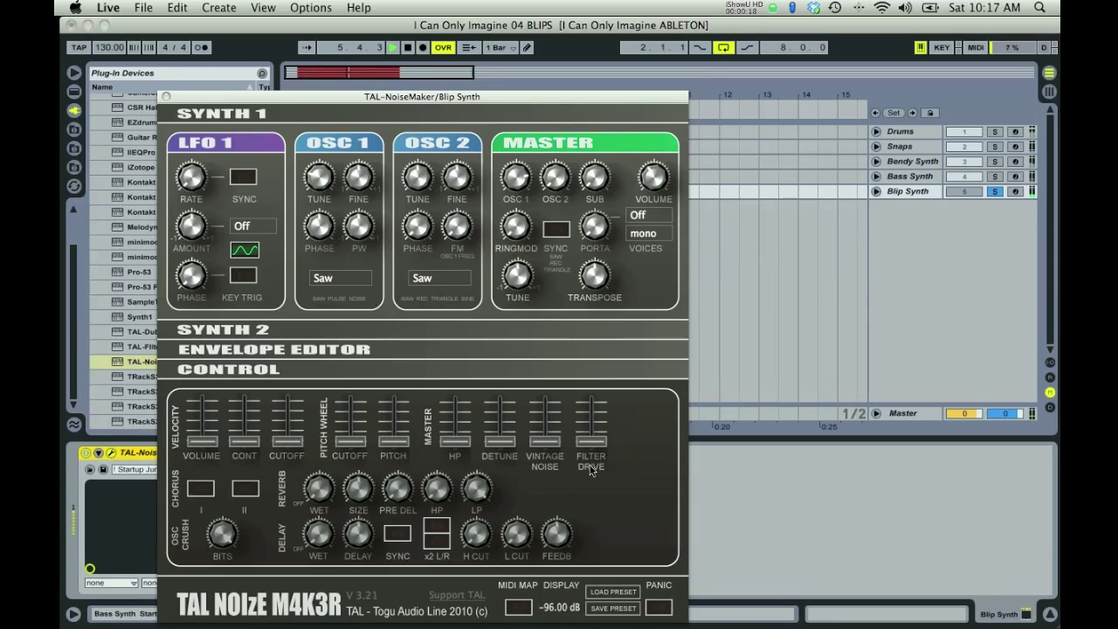
# In the Synth 2 section, shape the ADSR envelope with sustain 0.00, decay 0.30 and release 0.30
pyautogui.click(594, 331)
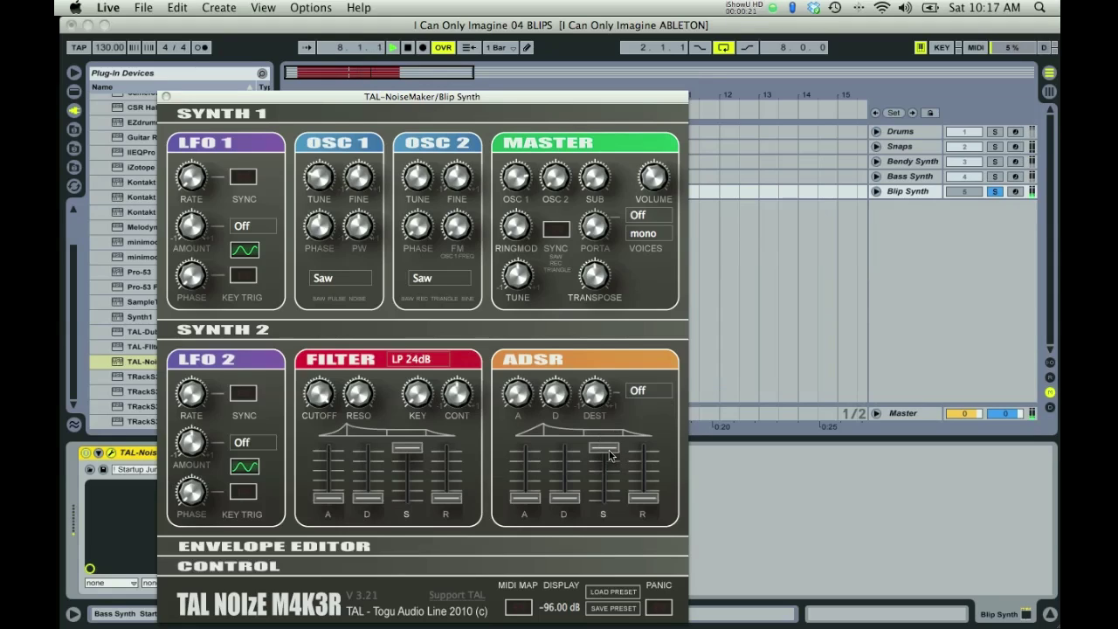
pyautogui.moveTo(609, 454); pyautogui.dragTo(602, 508)
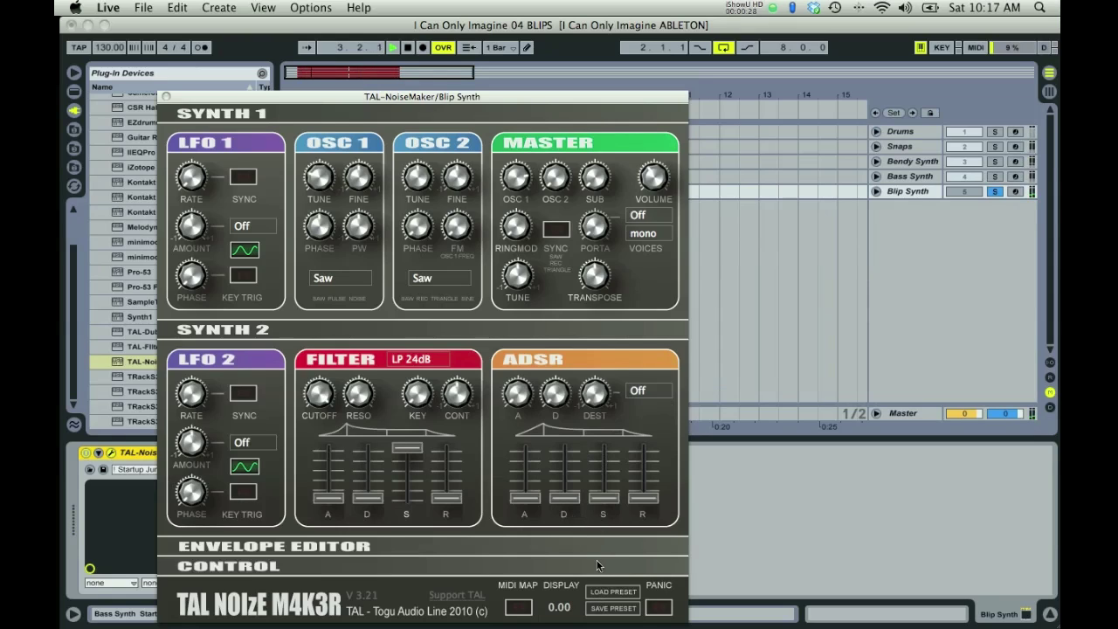
pyautogui.moveTo(575, 503); pyautogui.dragTo(573, 451)
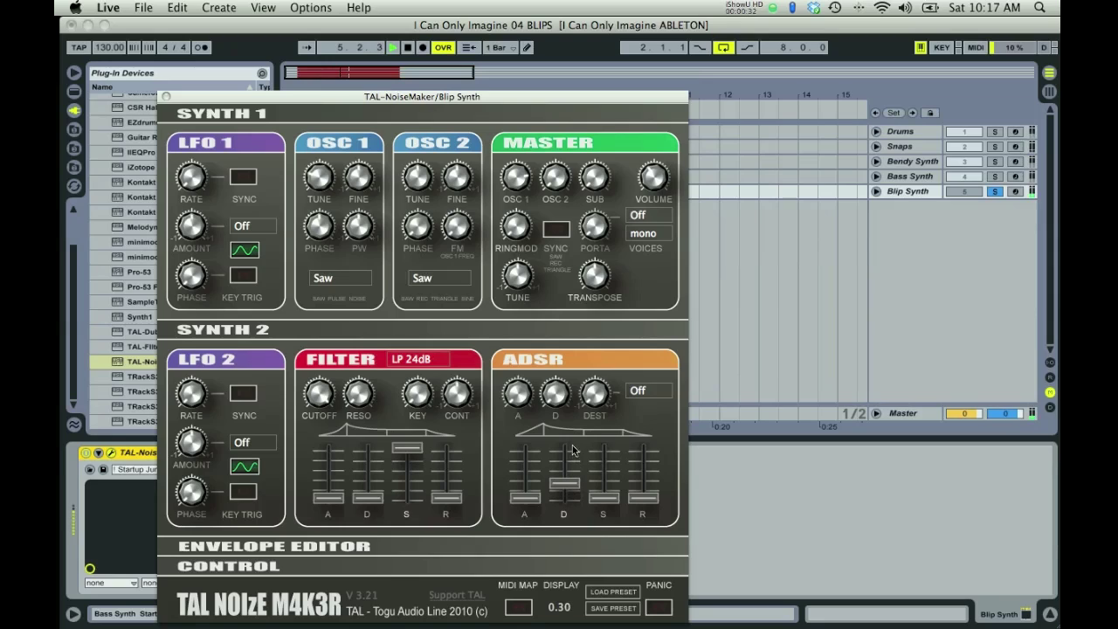
pyautogui.moveTo(643, 497); pyautogui.dragTo(647, 441)
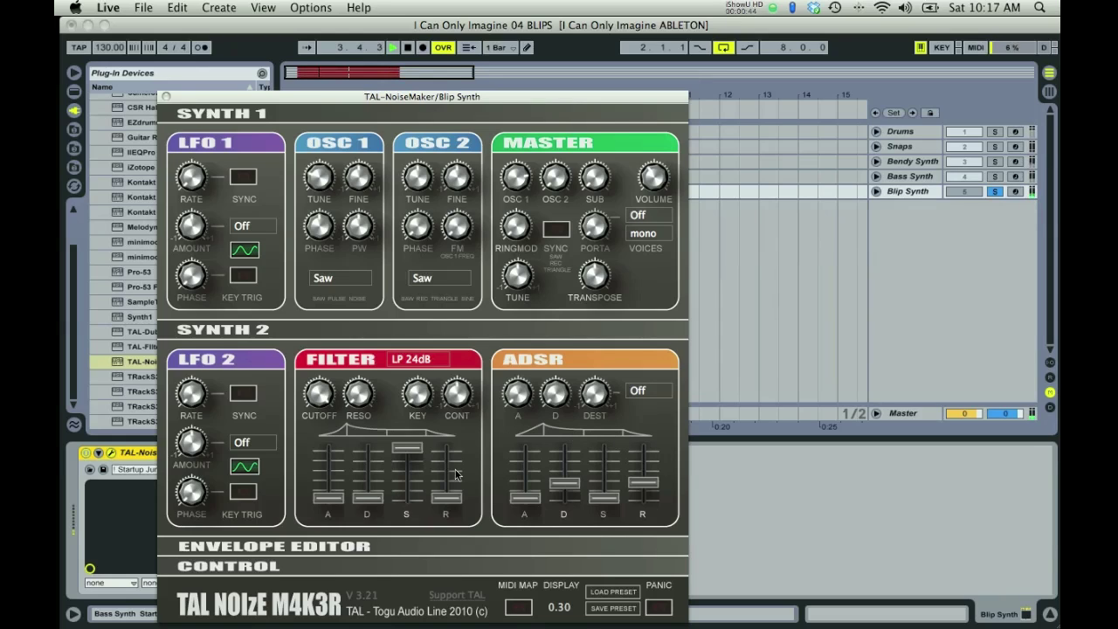
# Set the filter type to LP 12dB and its envelope to sustain 0.00, decay 0.28 and release 0.28, and close the synth window
pyautogui.click(422, 361)
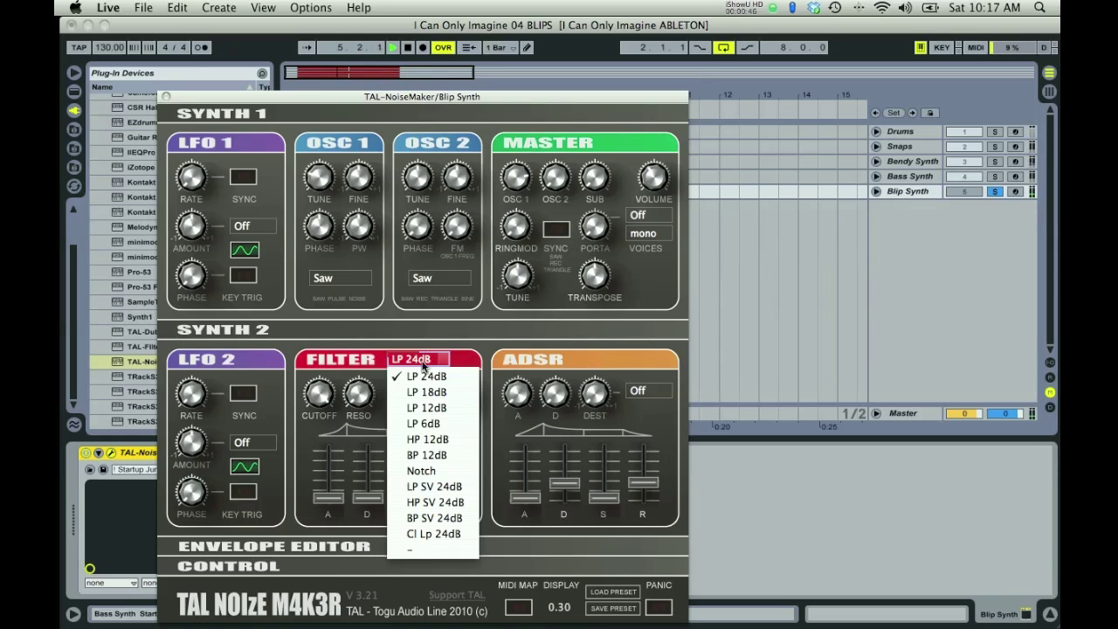
pyautogui.click(431, 418)
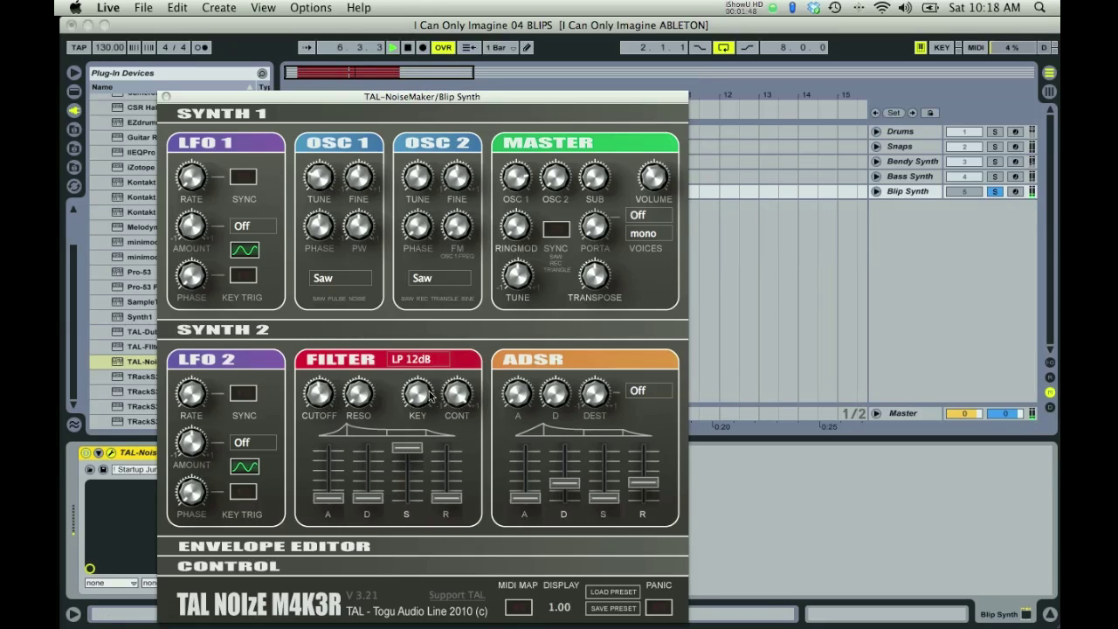
pyautogui.moveTo(411, 456); pyautogui.dragTo(408, 587)
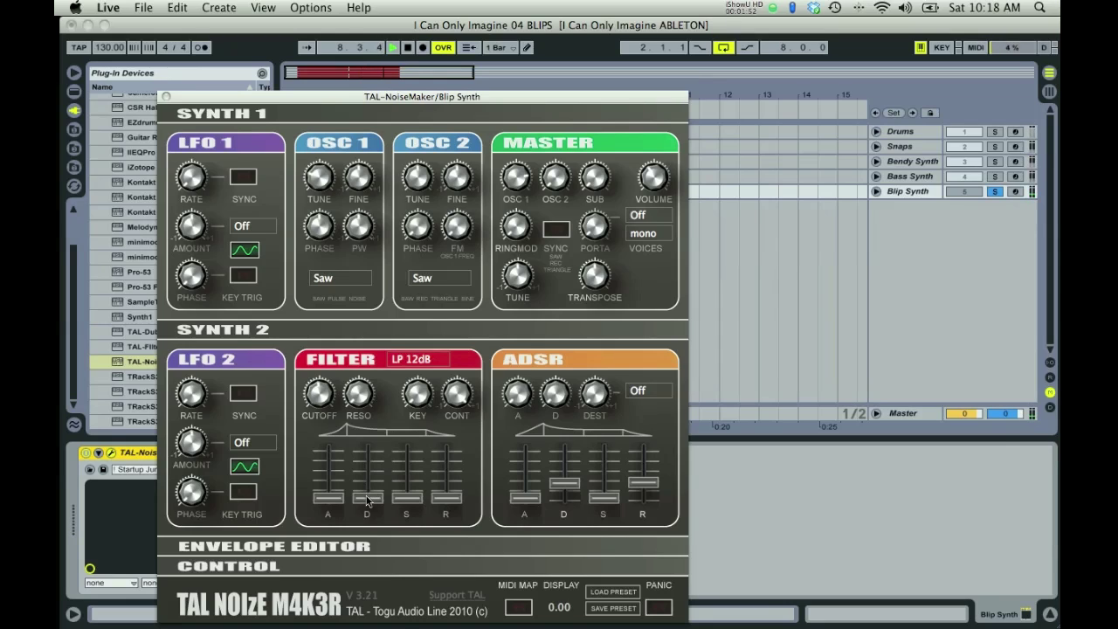
pyautogui.moveTo(367, 499); pyautogui.dragTo(381, 445)
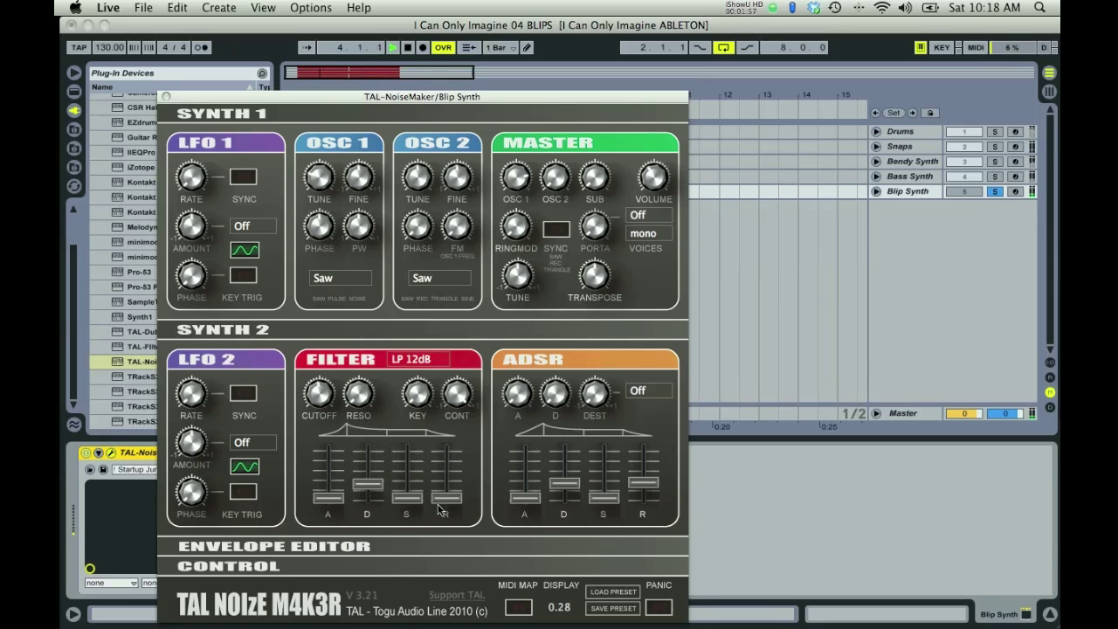
pyautogui.moveTo(441, 507); pyautogui.dragTo(450, 453)
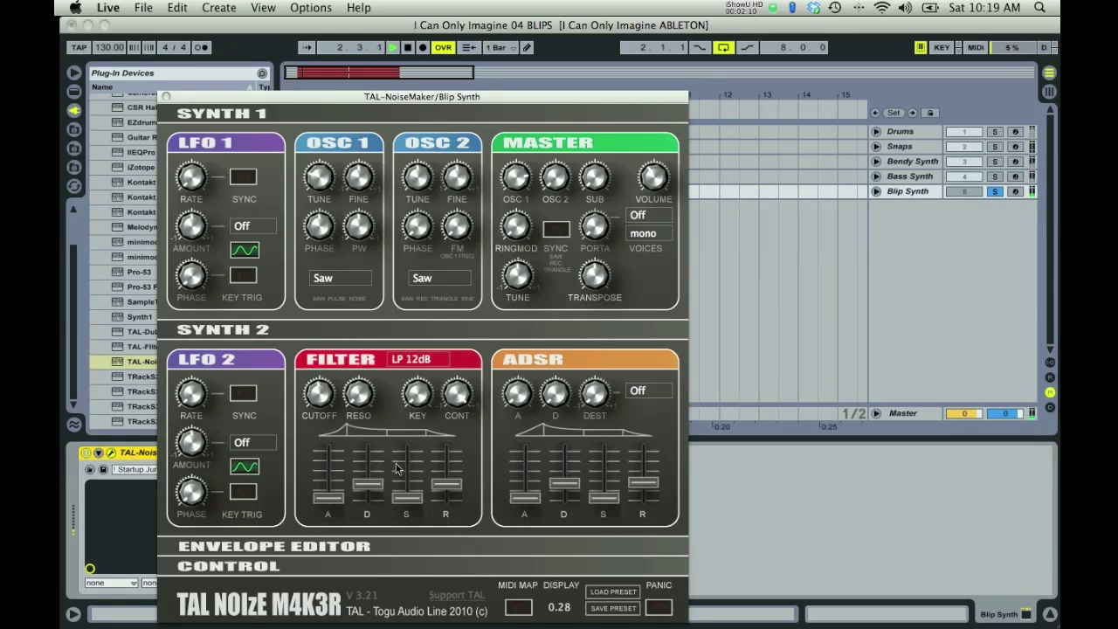
pyautogui.click(166, 97)
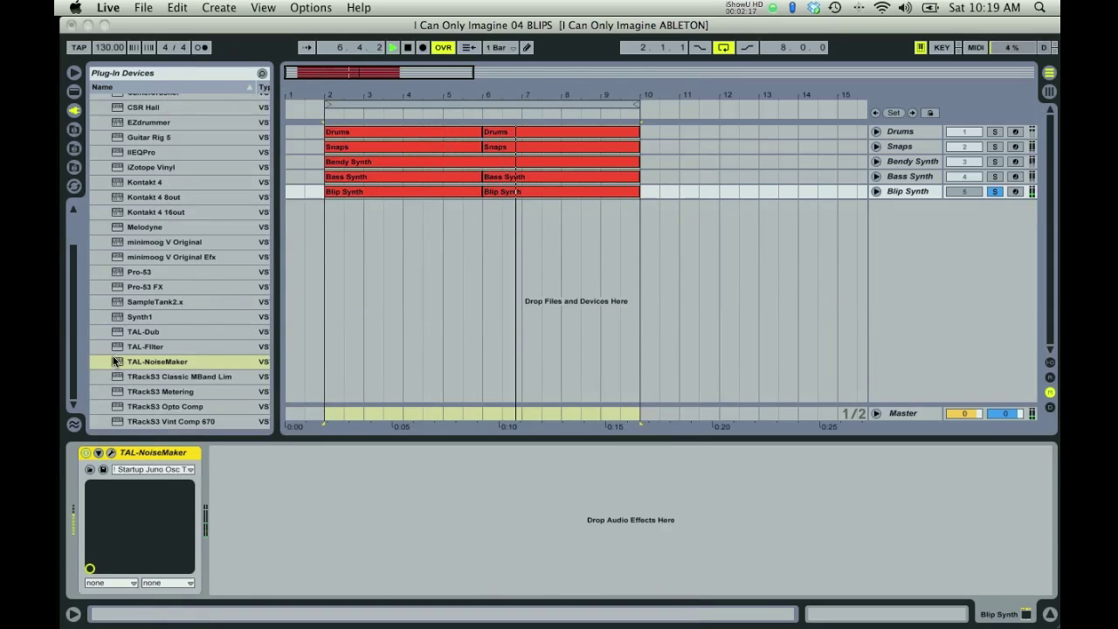
# Add the TAL-Dub delay after TAL-NoiseMaker on the Blip Synth track and adjust its dry/wet mix
pyautogui.moveTo(133, 332); pyautogui.dragTo(275, 543)
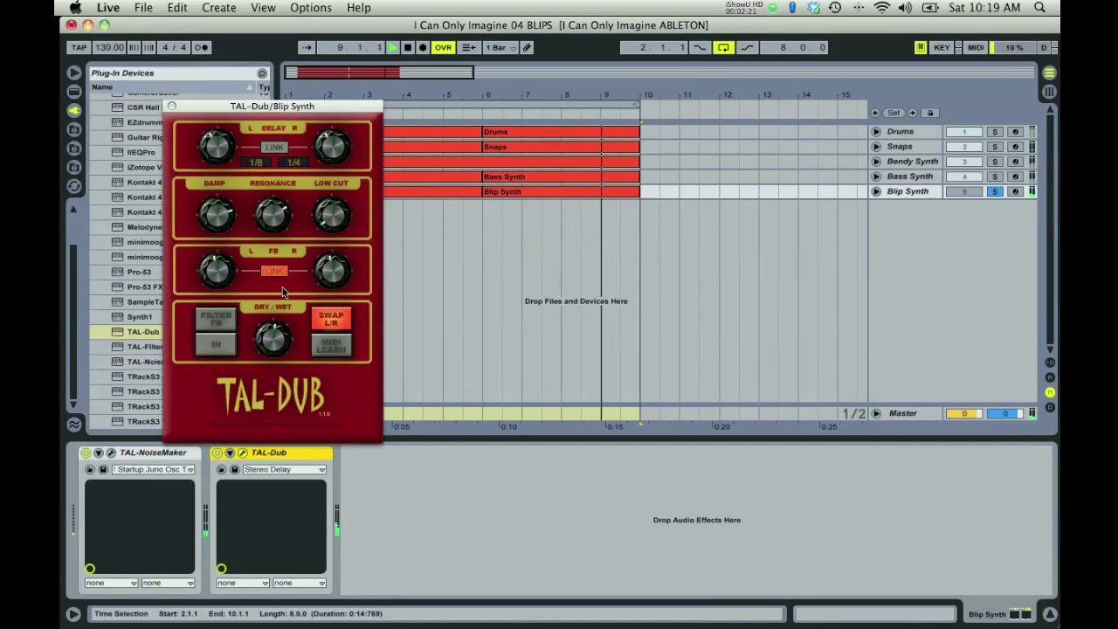
pyautogui.click(274, 346)
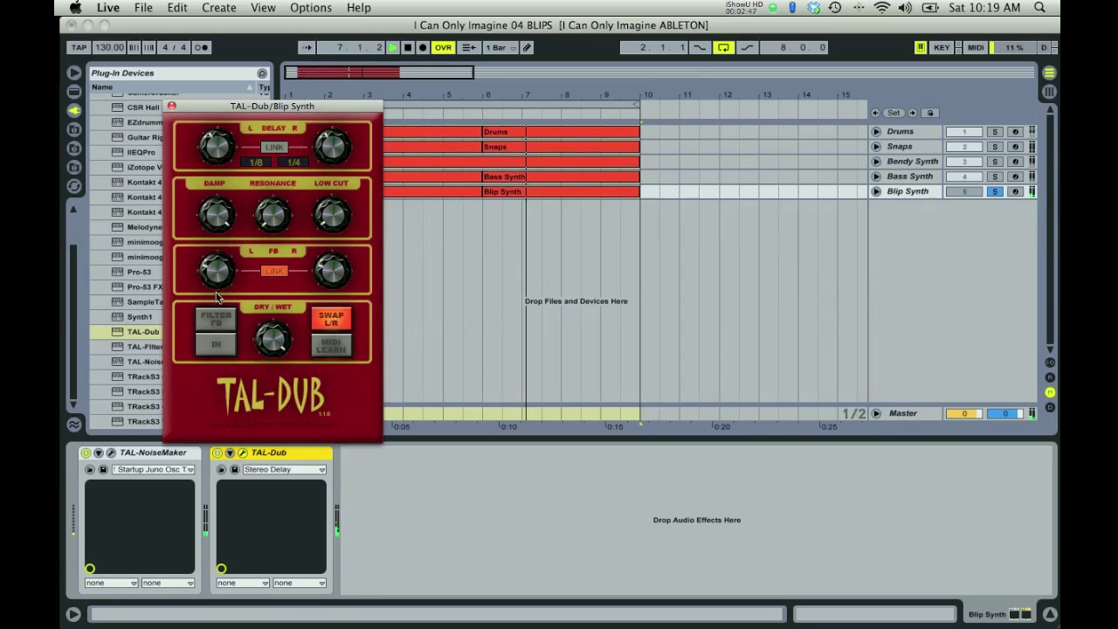
# Set both the left and right delay times in TAL-Dub to man
pyautogui.click(256, 163)
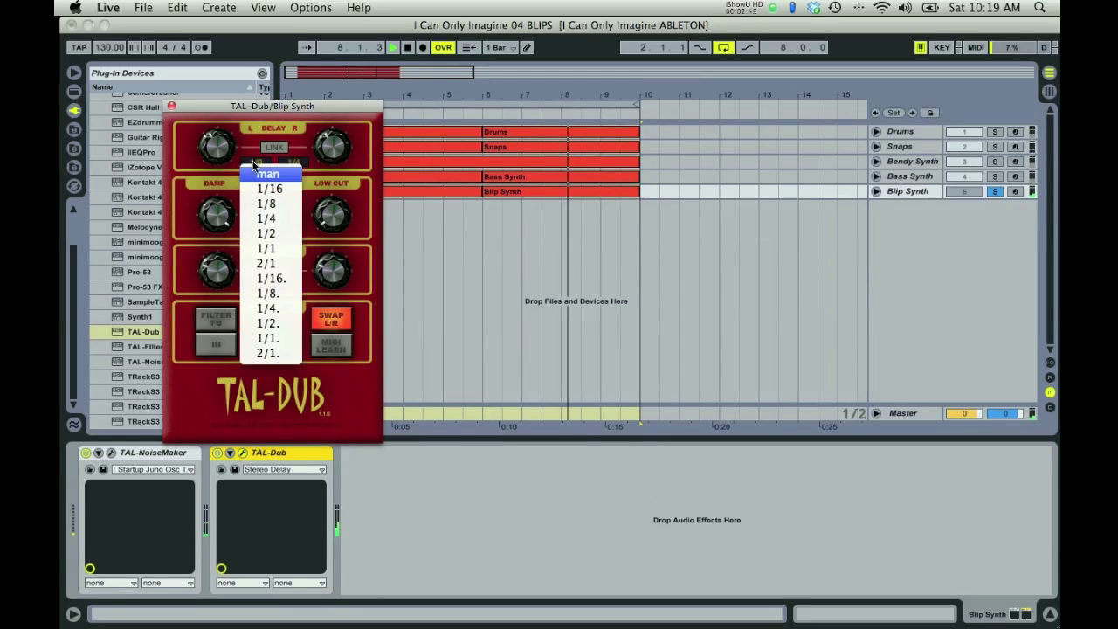
pyautogui.click(269, 174)
pyautogui.click(293, 163)
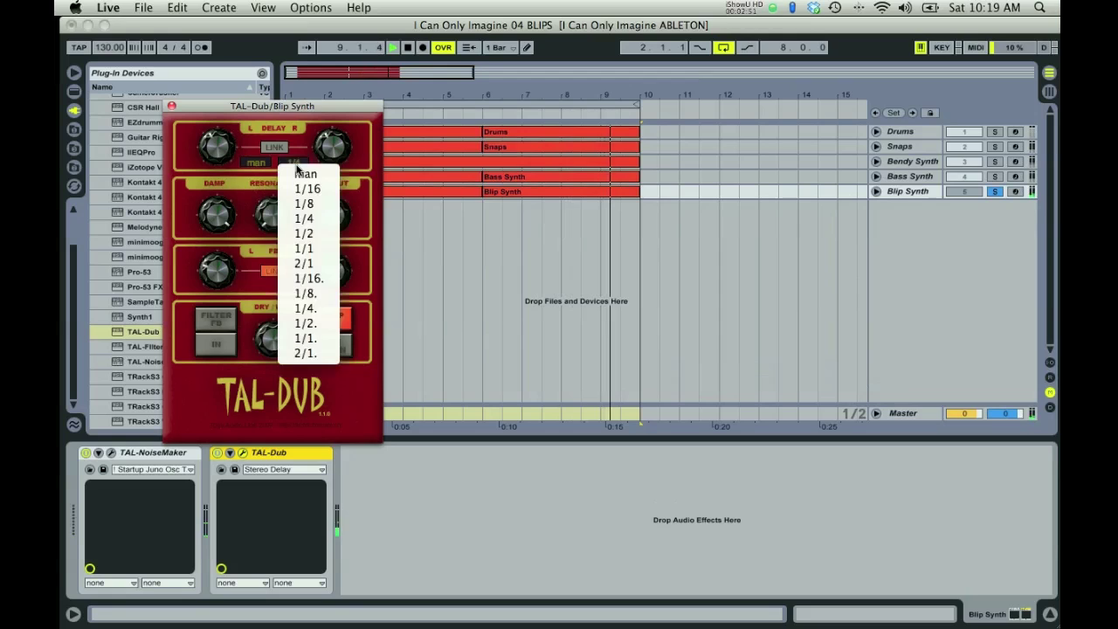
pyautogui.click(302, 174)
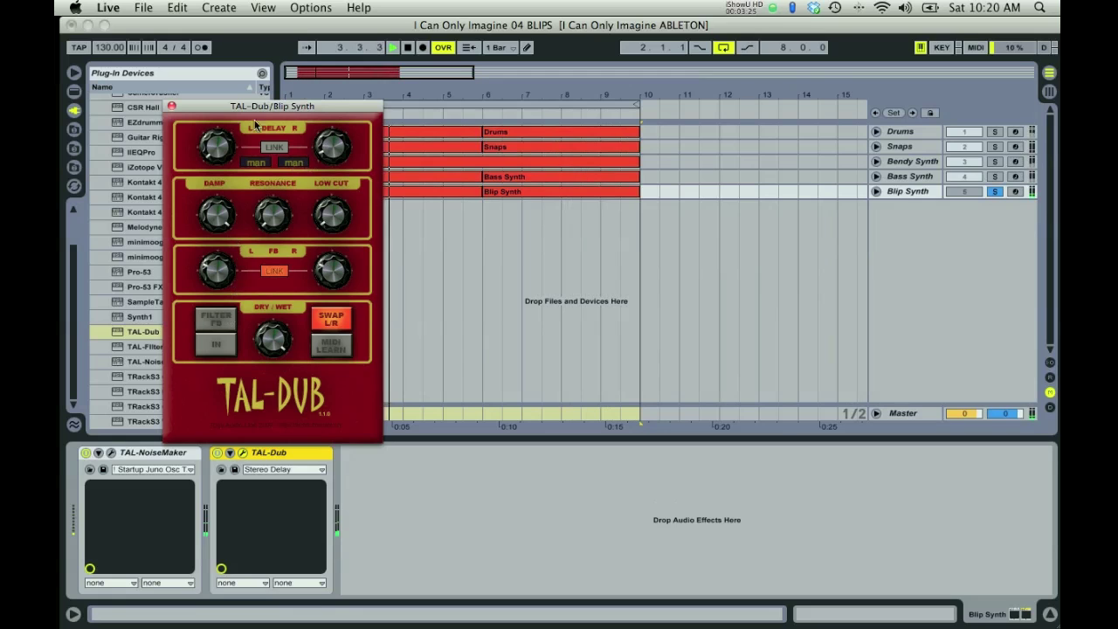
# Hide the plug-in window, unsolo the Blip Synth track and activate it in the mix
pyautogui.press('super+alt+p')
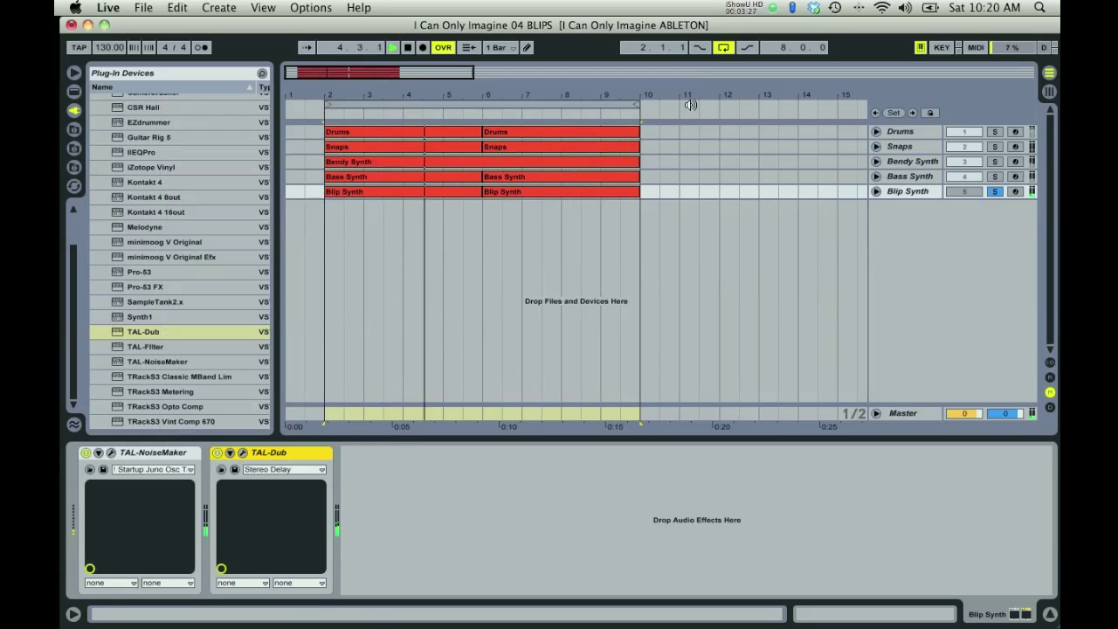
pyautogui.click(994, 193)
pyautogui.click(964, 191)
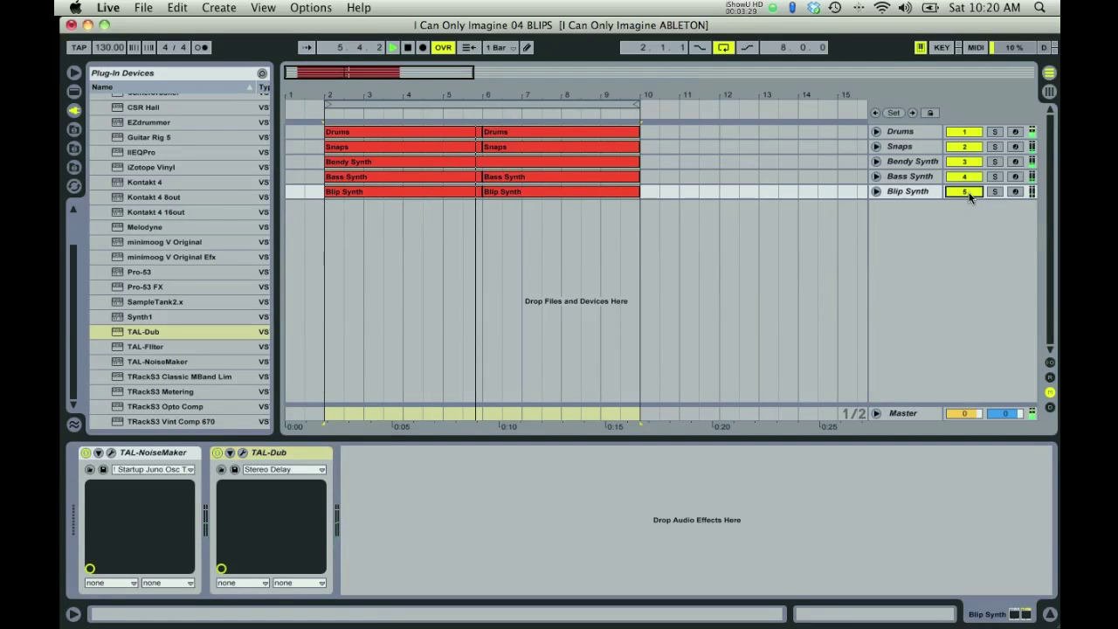
# Audition the mix with Bass Synth and Bendy Synth switched off, bringing Bass Synth and Bendy Synth back one at a time
pyautogui.click(965, 177)
pyautogui.click(961, 163)
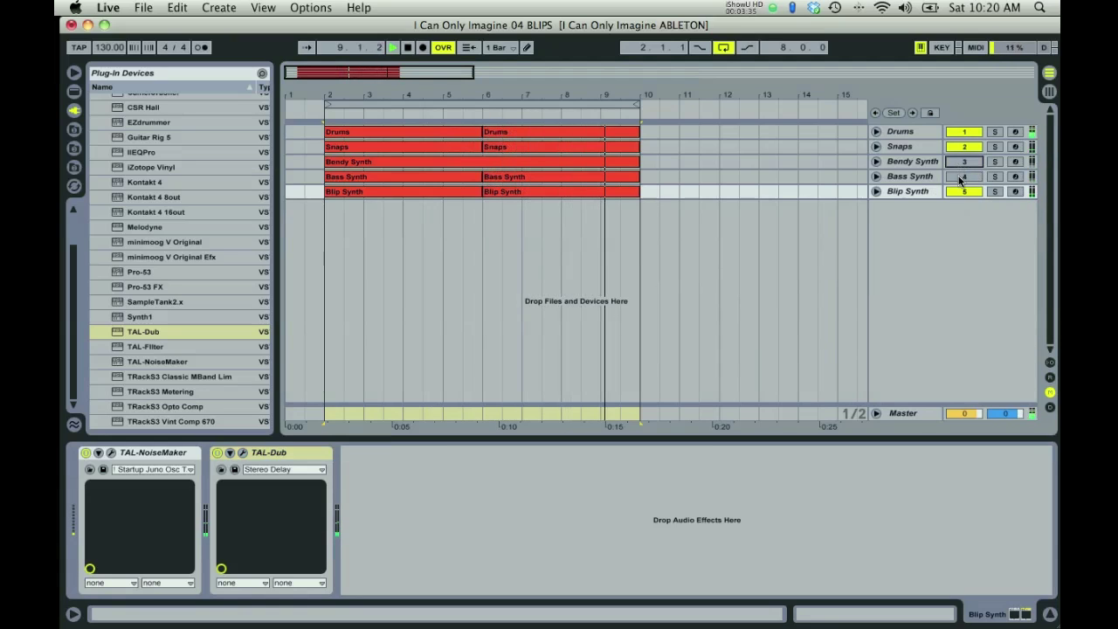
pyautogui.click(961, 177)
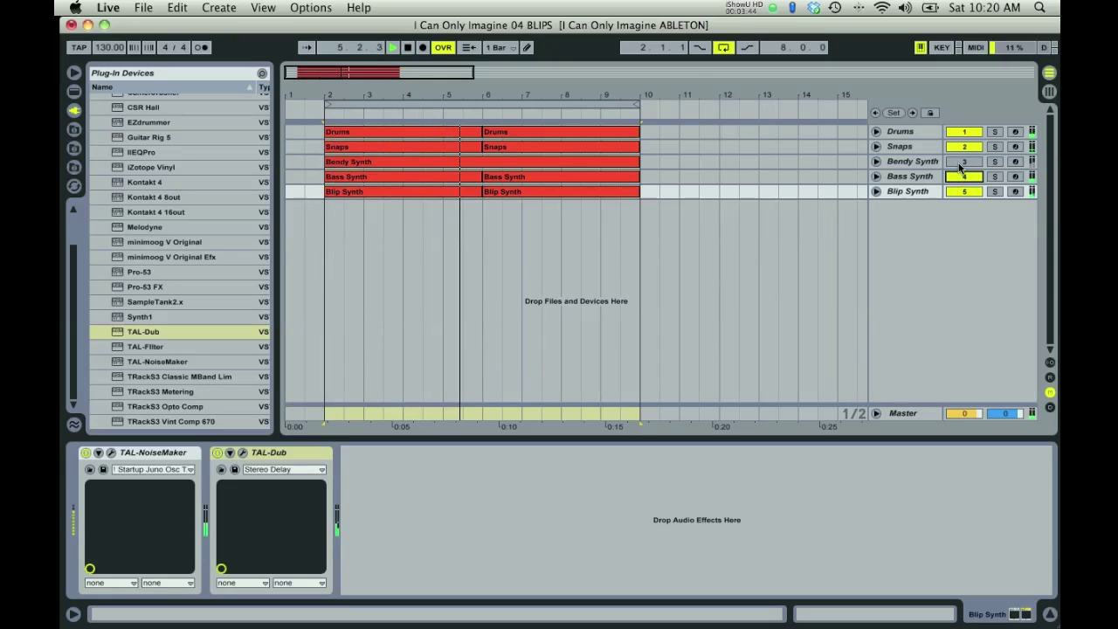
pyautogui.click(960, 164)
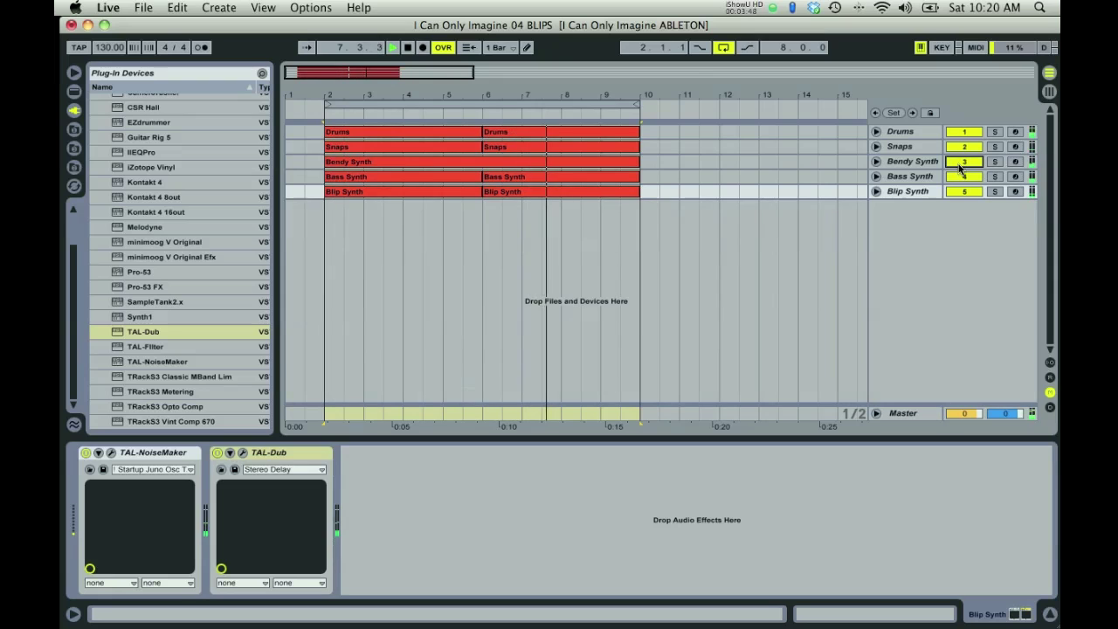
# Switch to the Session View mixer and turn on the Mix Gel and Brick Wall compressors on the Master track
pyautogui.click(1049, 92)
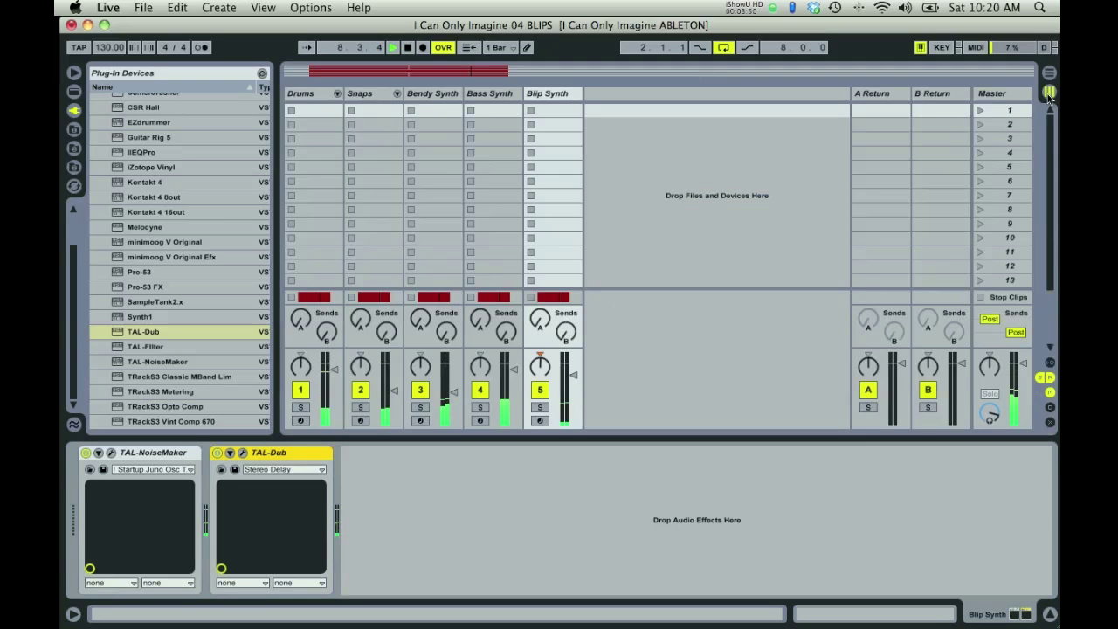
pyautogui.click(1010, 94)
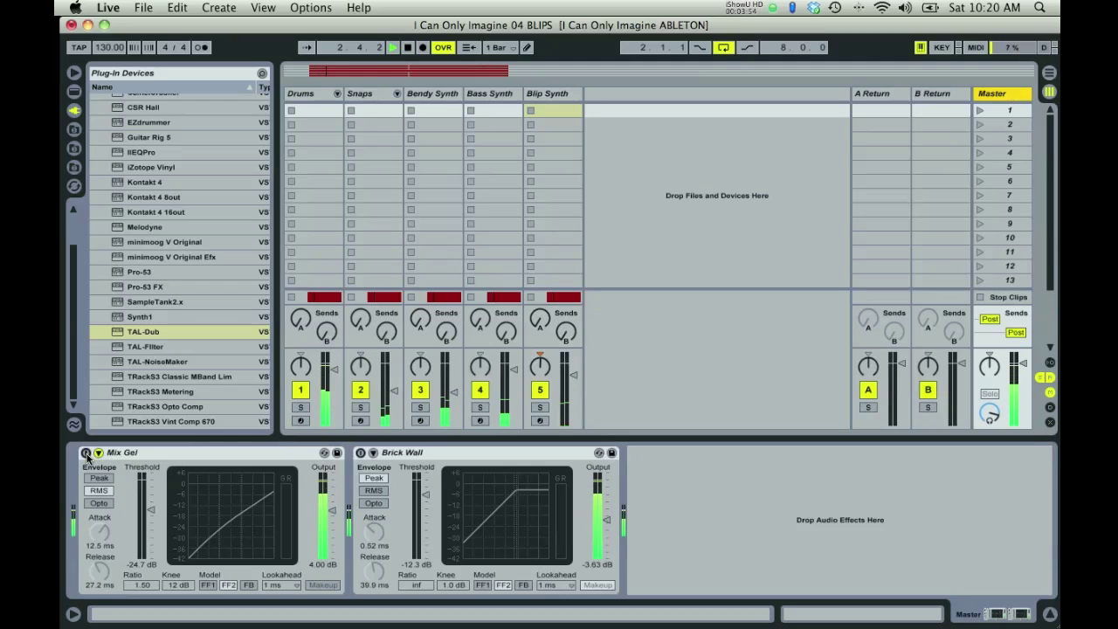
pyautogui.click(85, 452)
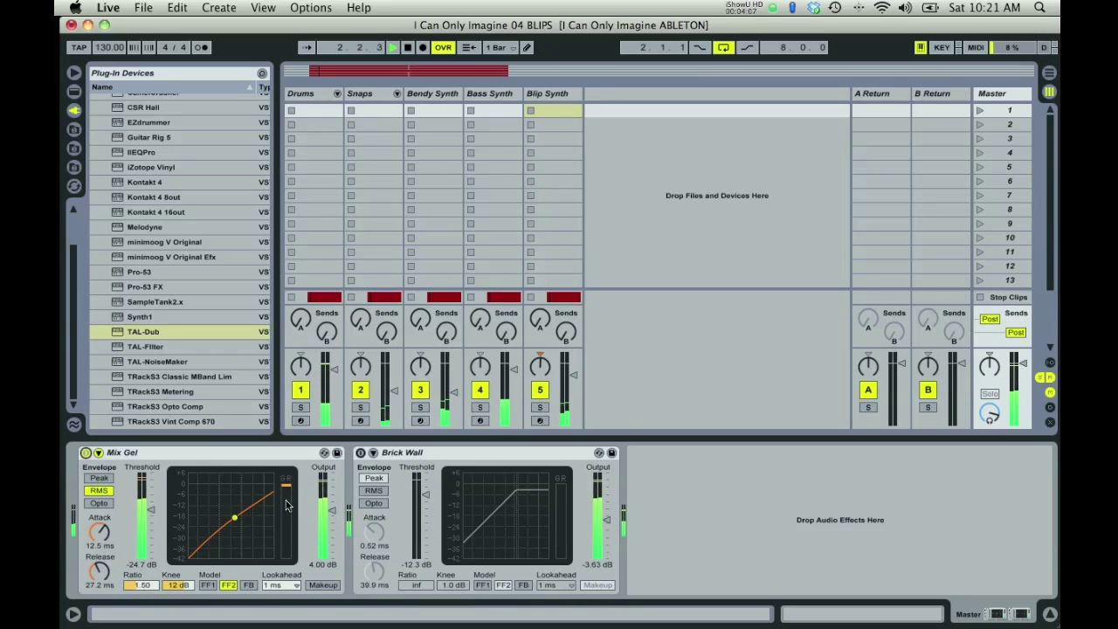
pyautogui.click(360, 452)
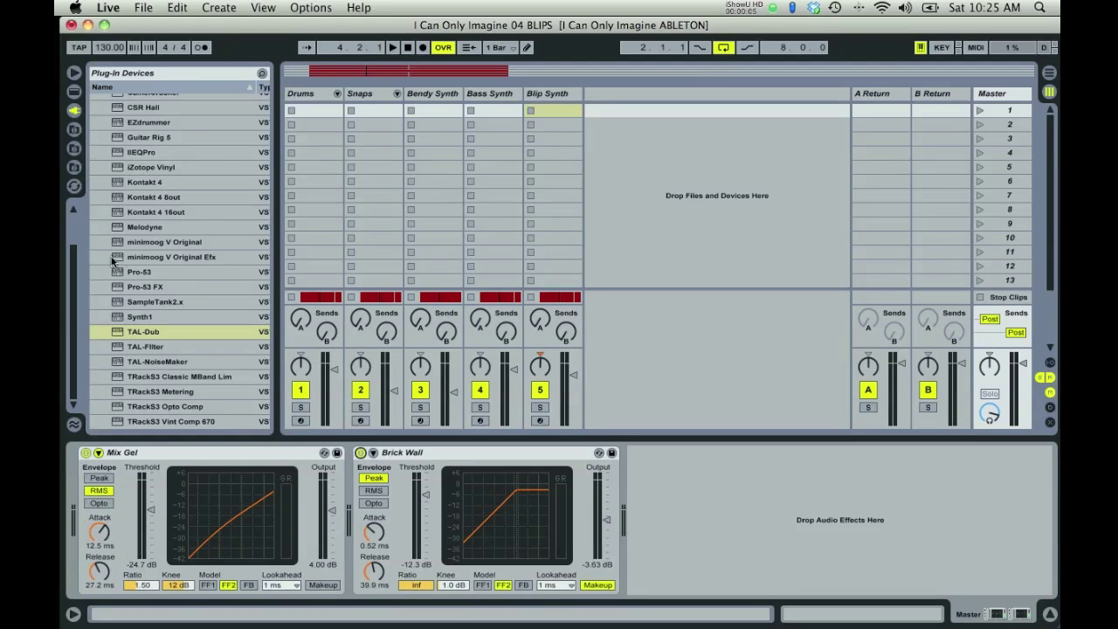
# Switch to Chrome and look through the Syntorial Kickstarter page, from its Tutorials section back up to the project header
pyautogui.moveTo(55, 243)
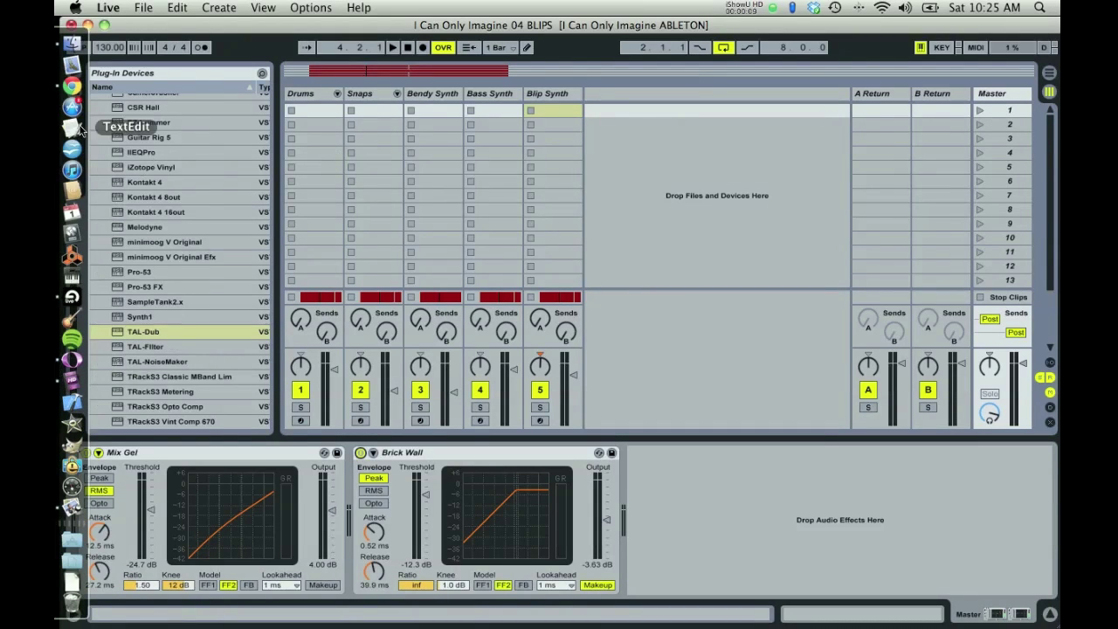
pyautogui.click(72, 85)
pyautogui.moveTo(1052, 125); pyautogui.dragTo(1044, 412)
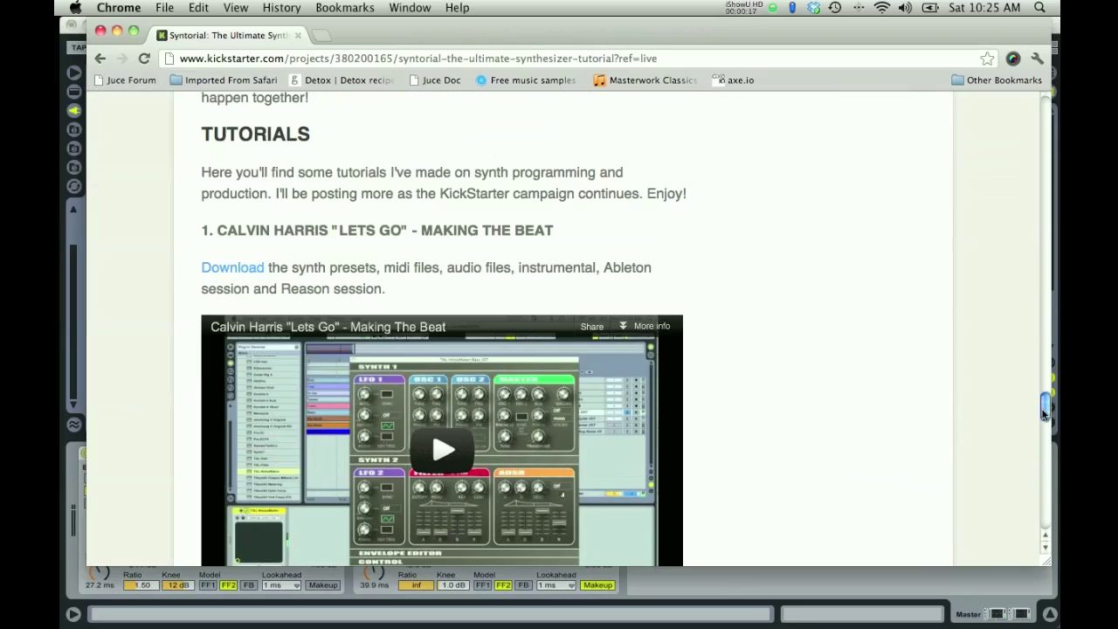
pyautogui.moveTo(1044, 412); pyautogui.dragTo(1042, 131)
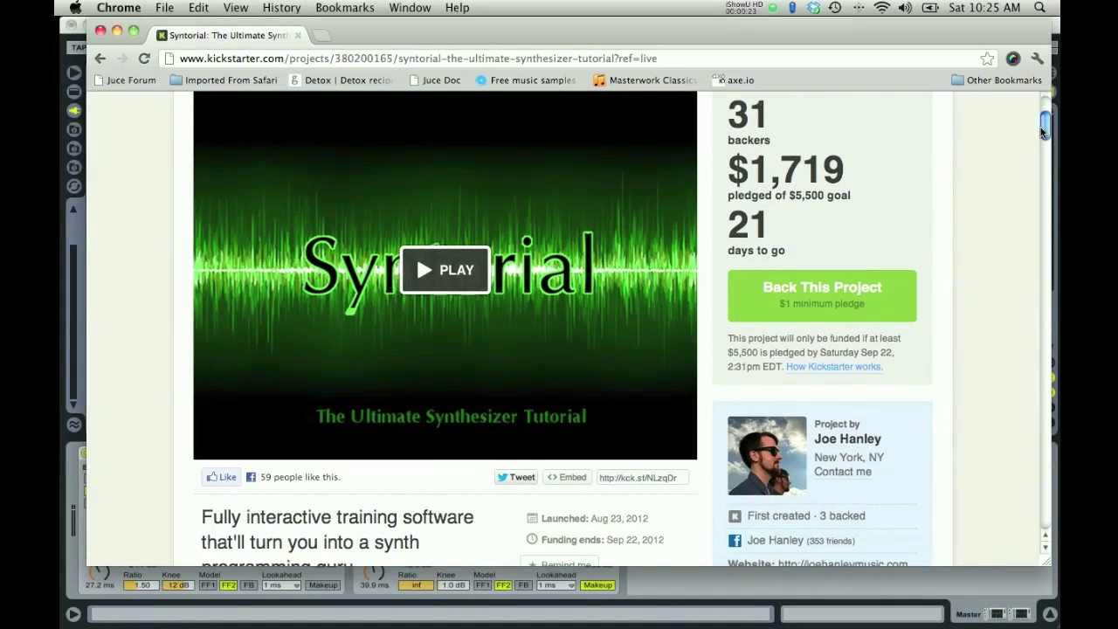